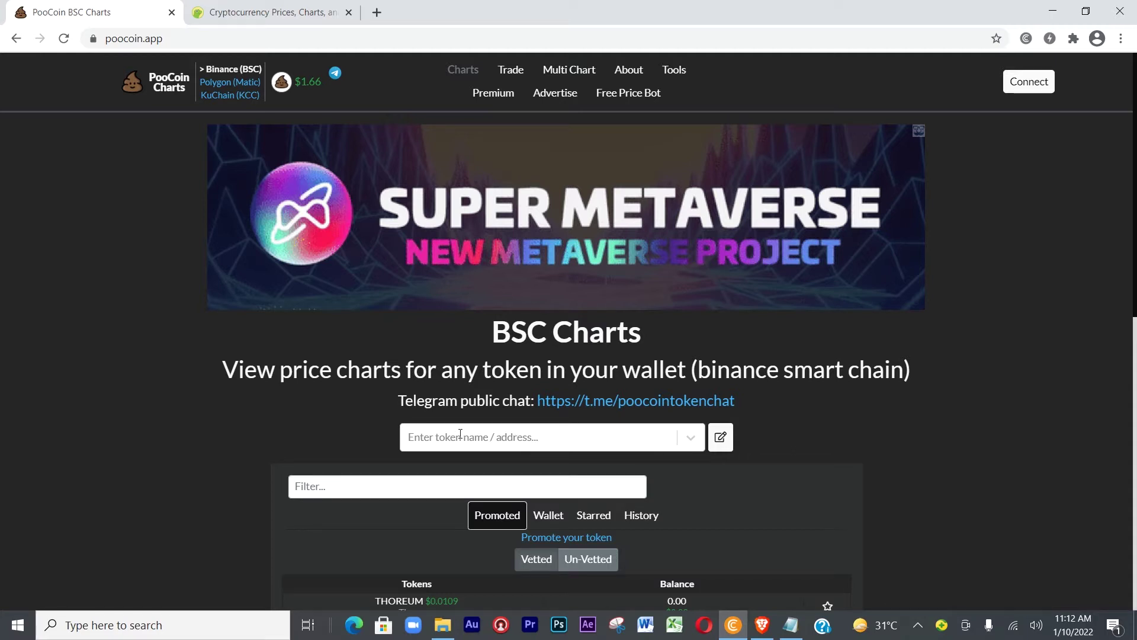
Step: Switch from the PooCoin BSC Charts page to the CoinGecko cryptocurrency price table tab
click(248, 13)
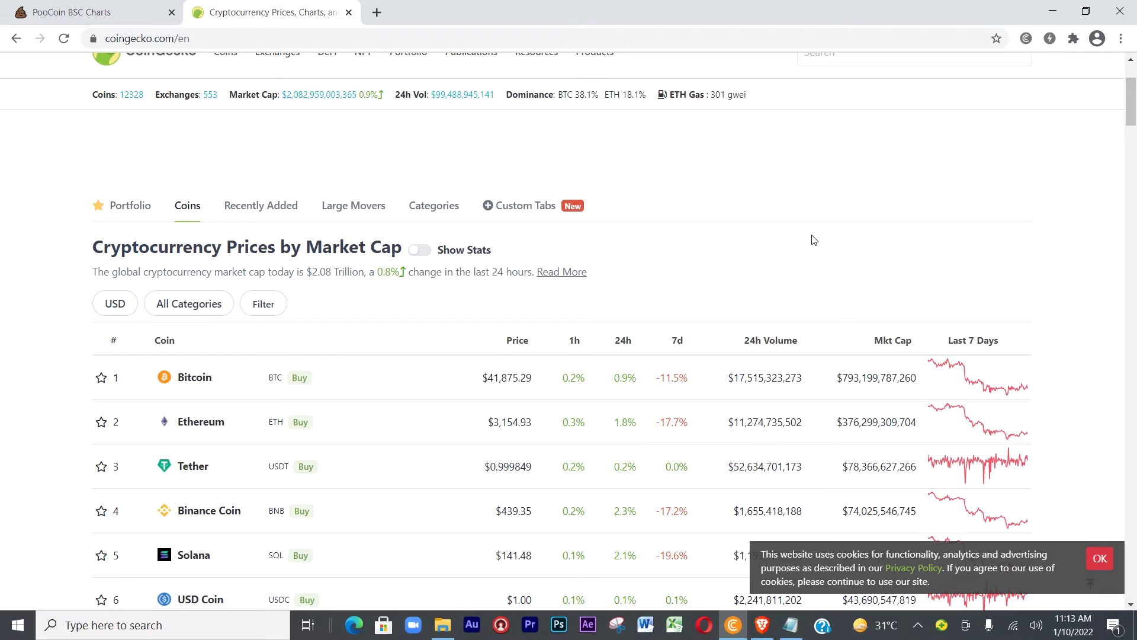
Step: Search CoinGecko for 'wakanda' and open the Wakanda Inu (WKD) coin page
scroll(813, 239, up, 2)
scroll(836, 254, down, 3)
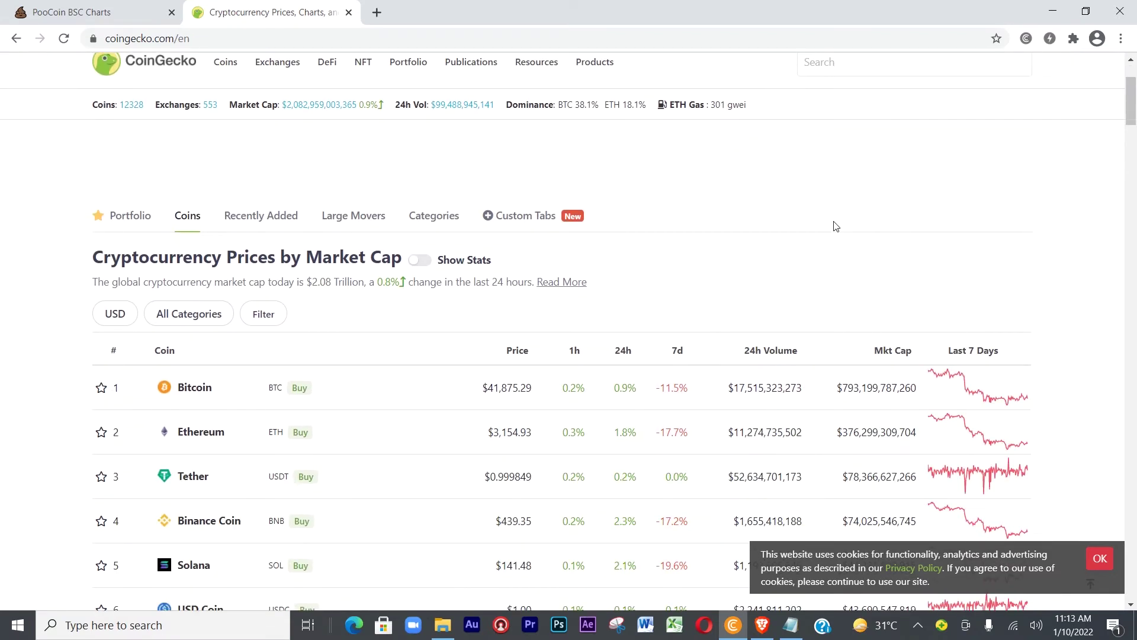
scroll(838, 201, up, 3)
click(827, 202)
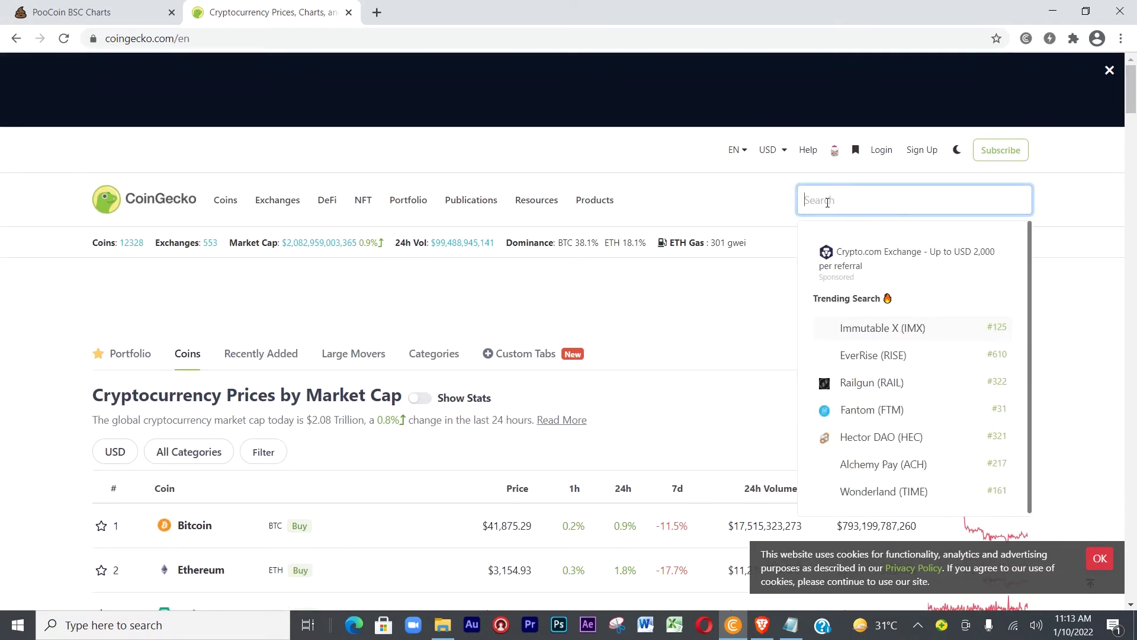
text(waka)
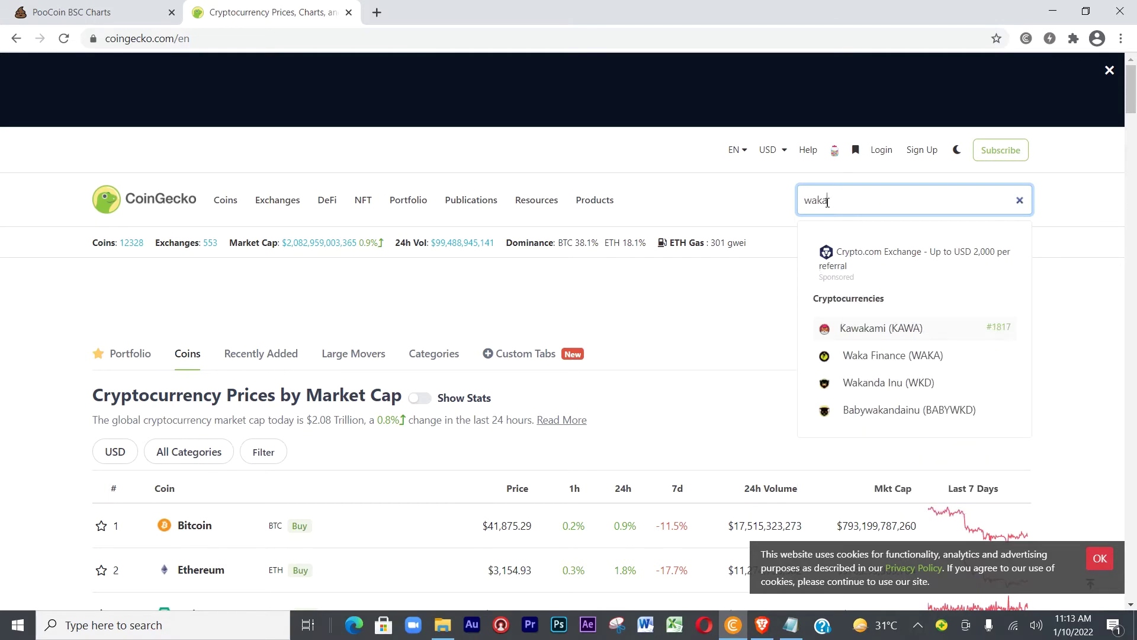
text(nda)
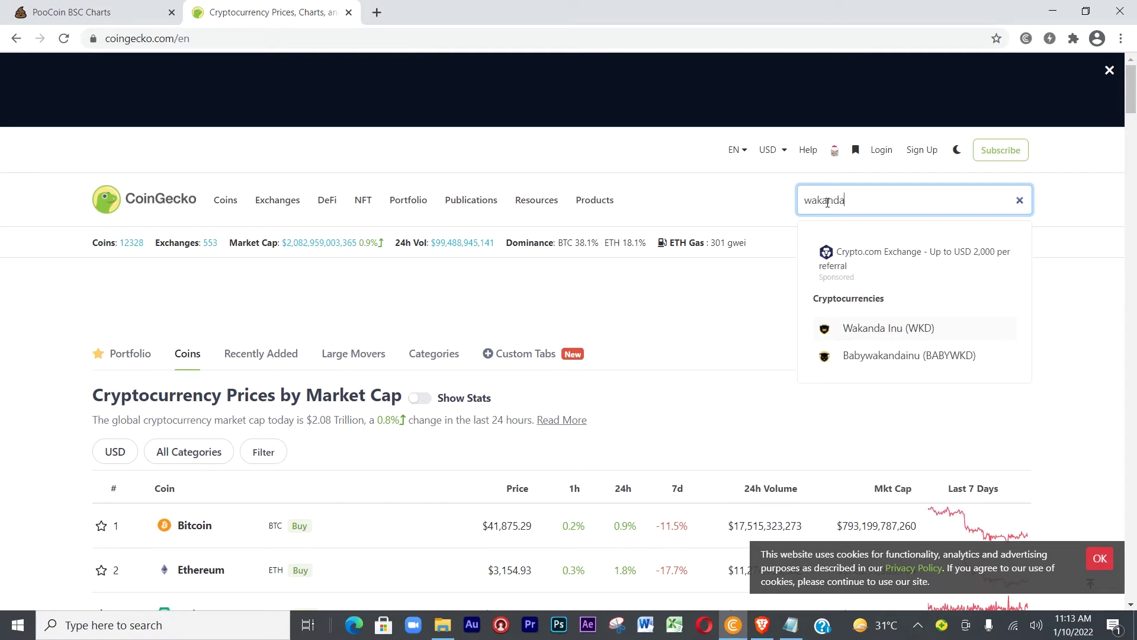
click(882, 336)
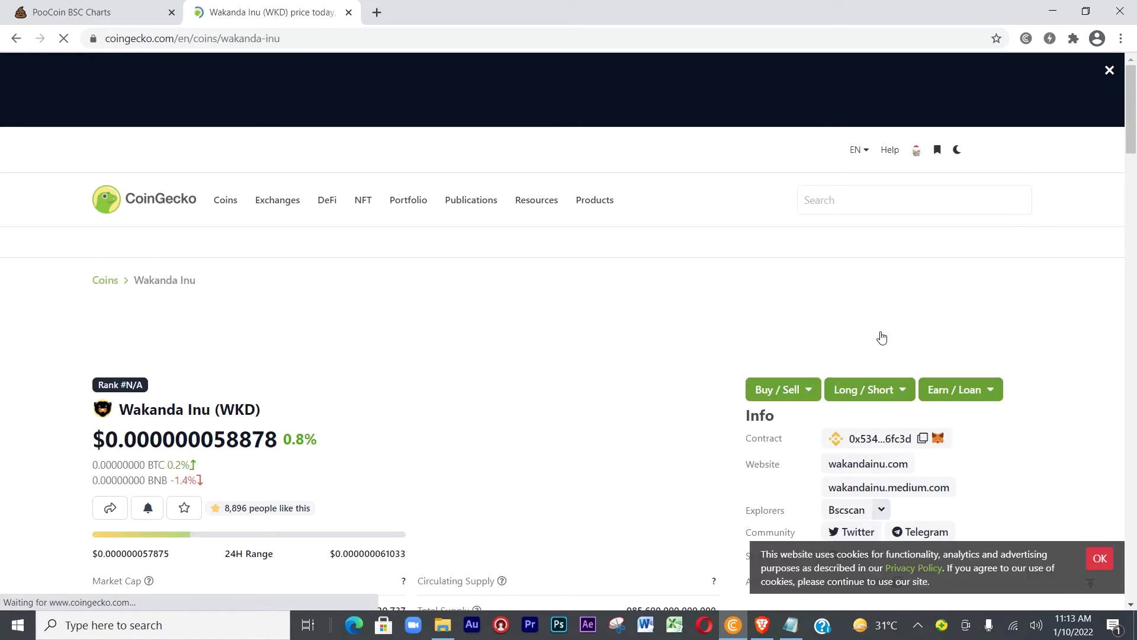
Step: Copy the WKD contract address and return to the PooCoin charts tab
scroll(479, 408, down, 3)
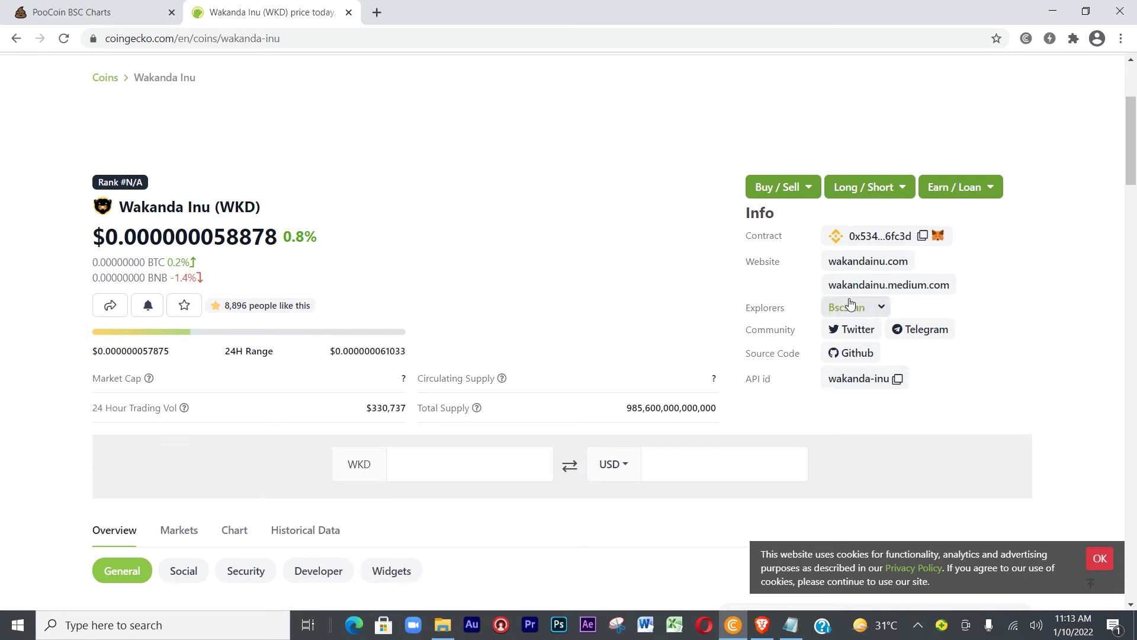
click(923, 237)
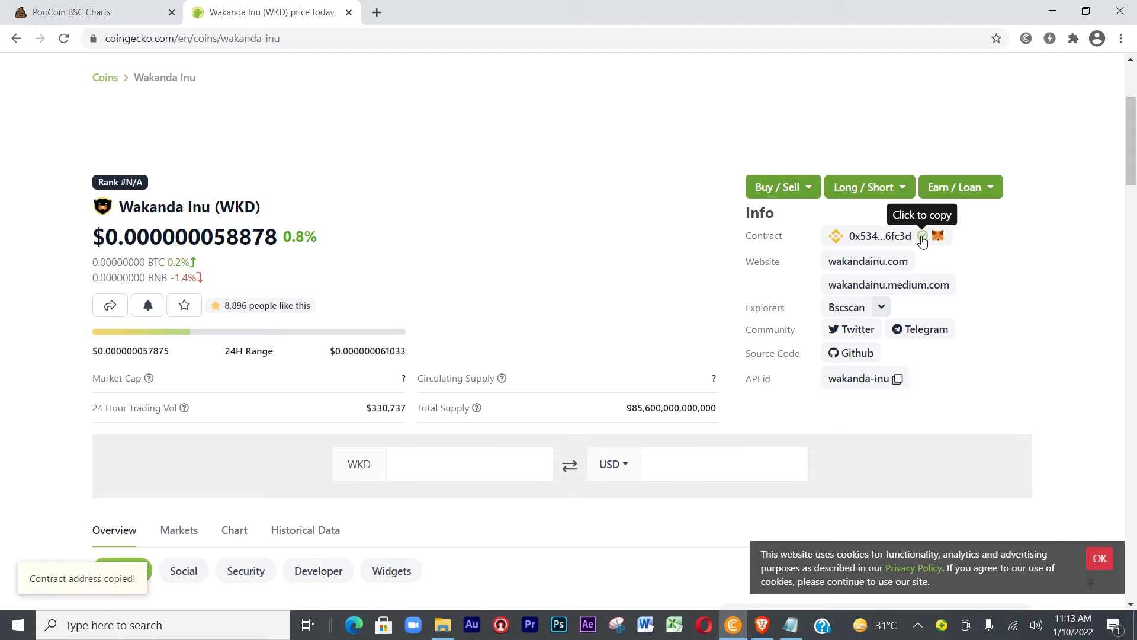
click(66, 15)
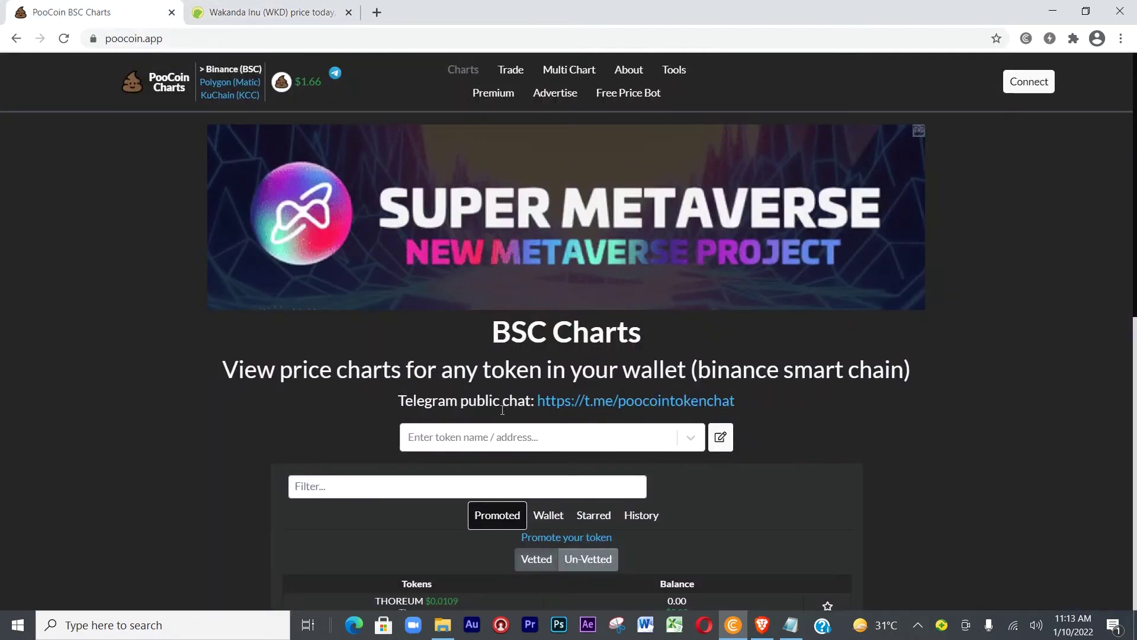
Step: Paste the WKD contract address into PooCoin's token box and open the Wakanda Inu Token (WKD/BNB) chart
click(492, 439)
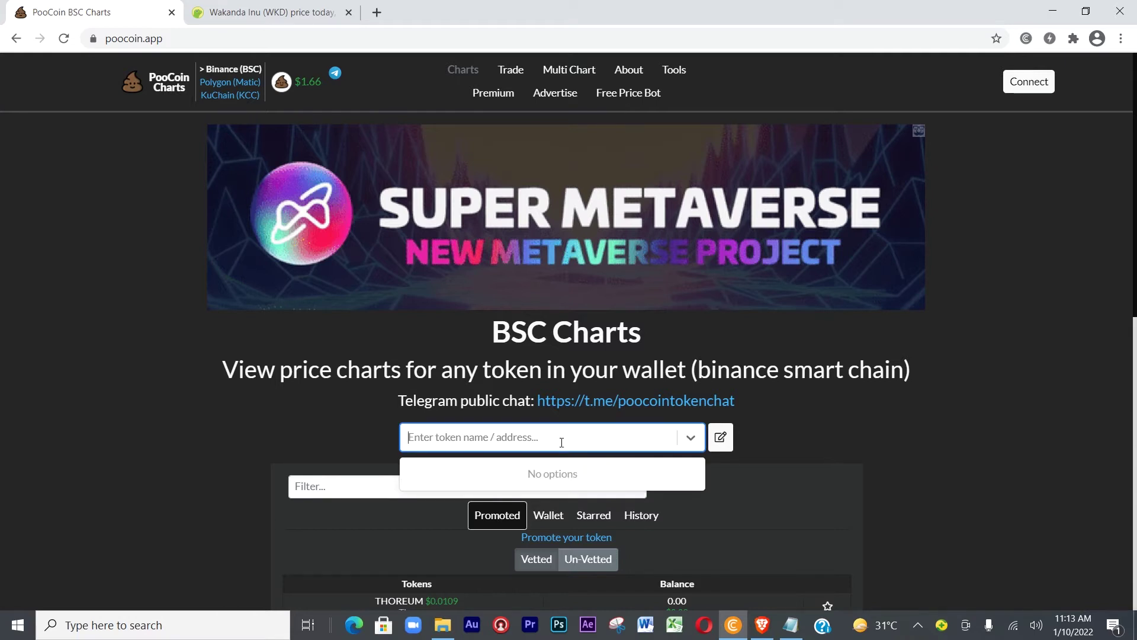
key(ctrl+v)
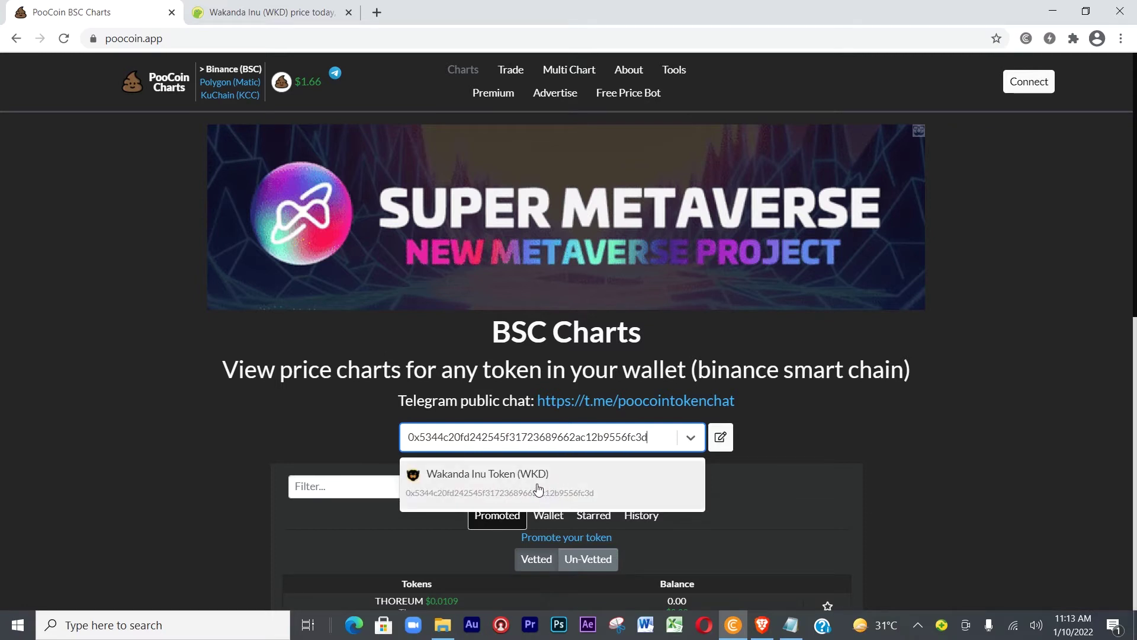
click(478, 482)
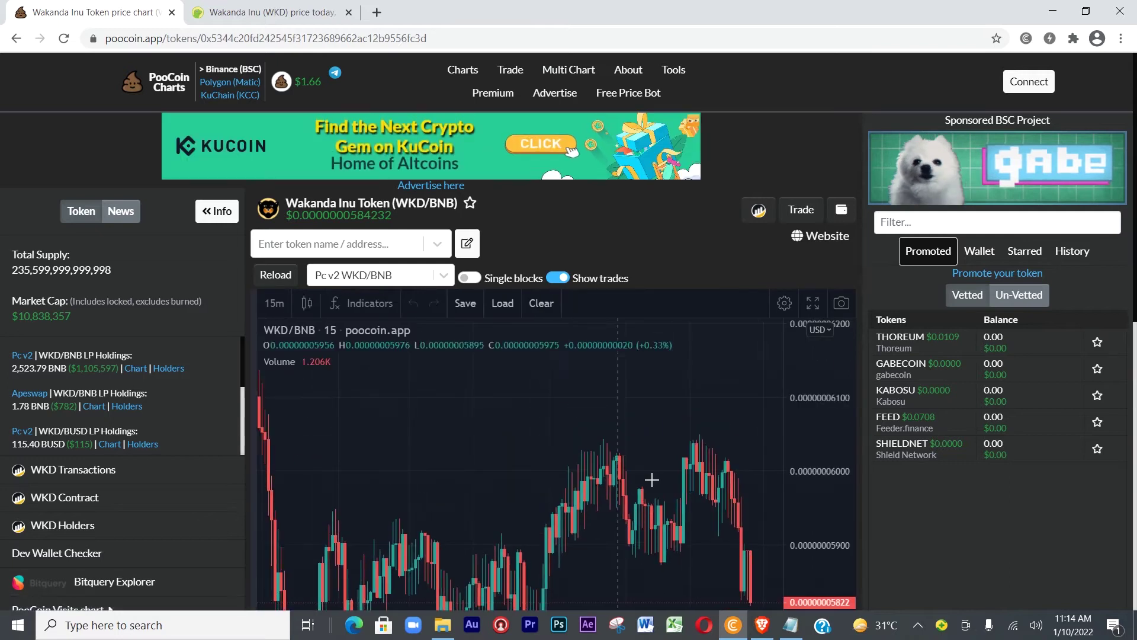
scroll(932, 526, down, 2)
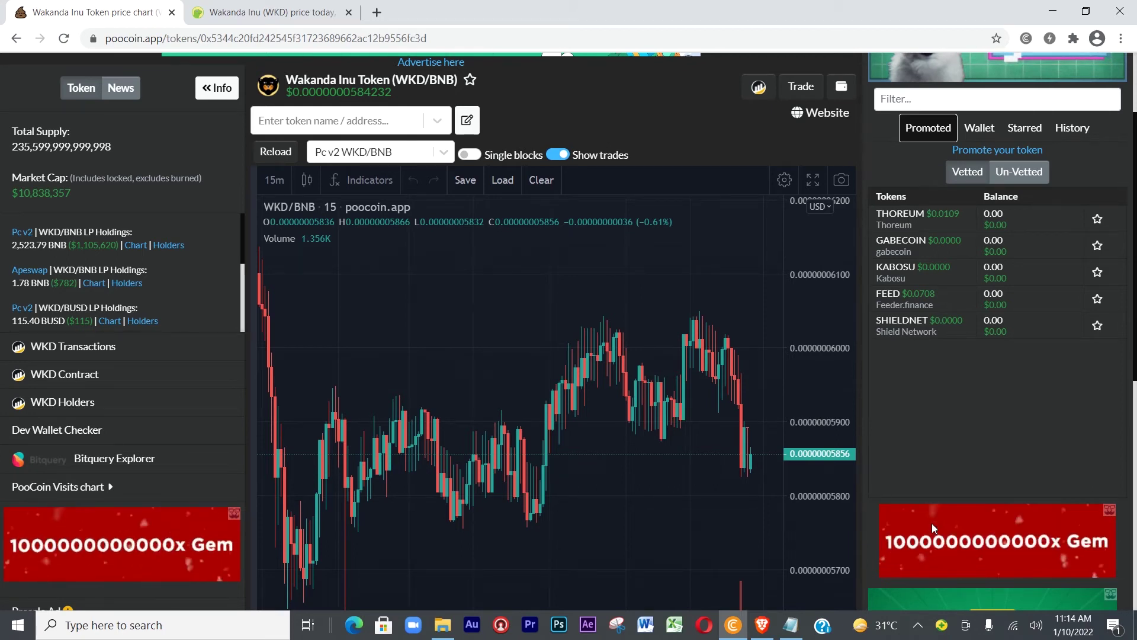
scroll(932, 523, down, 1)
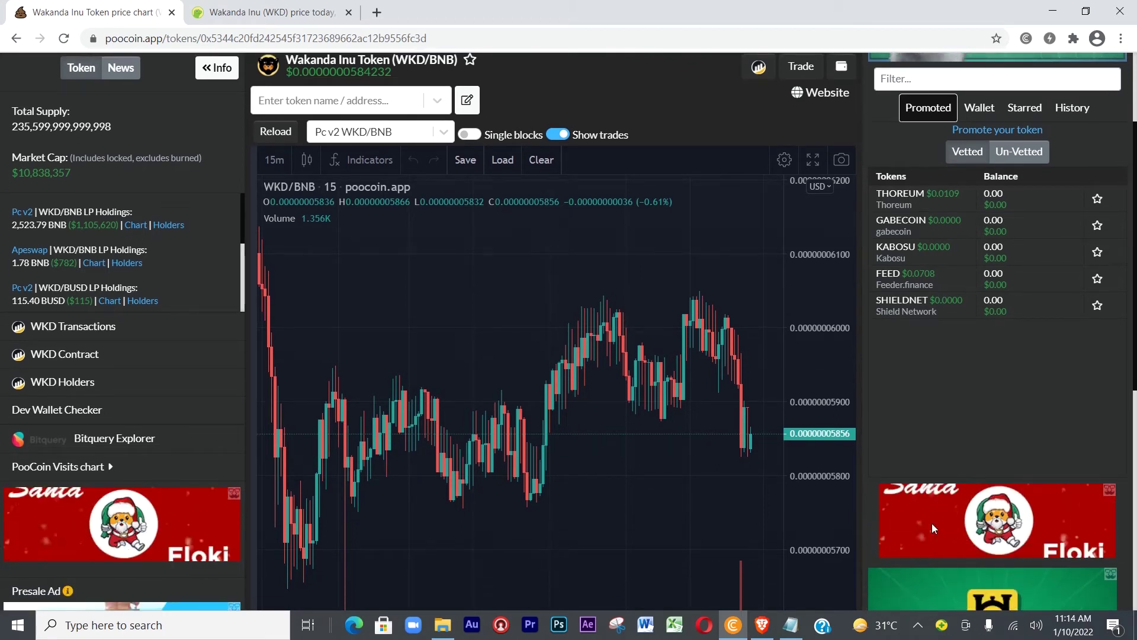
scroll(933, 523, down, 1)
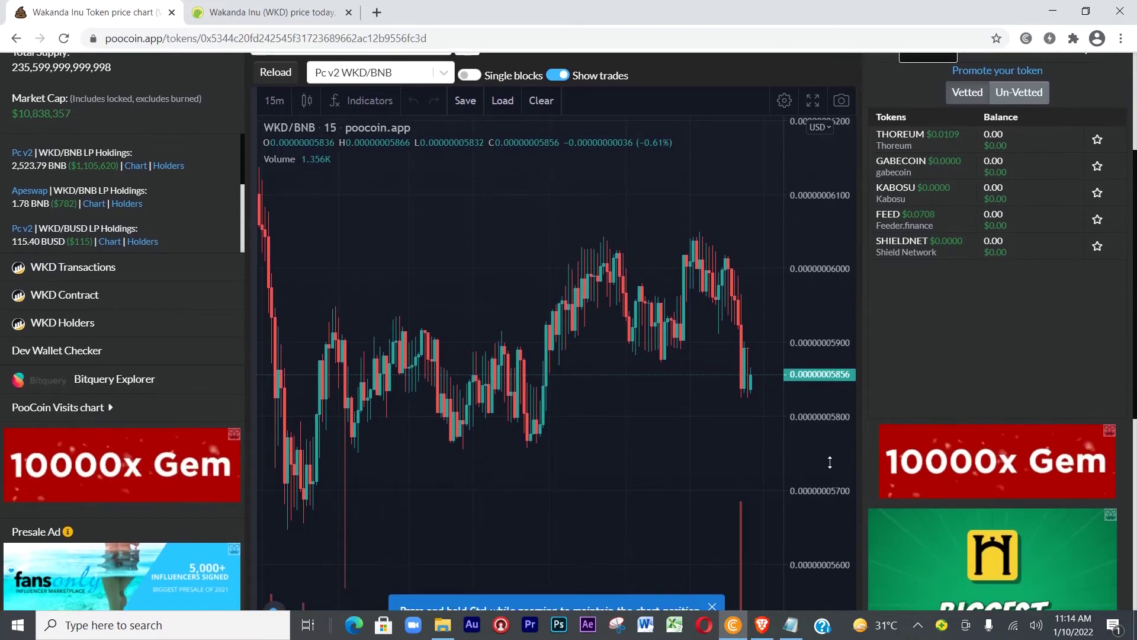
scroll(732, 406, down, 3)
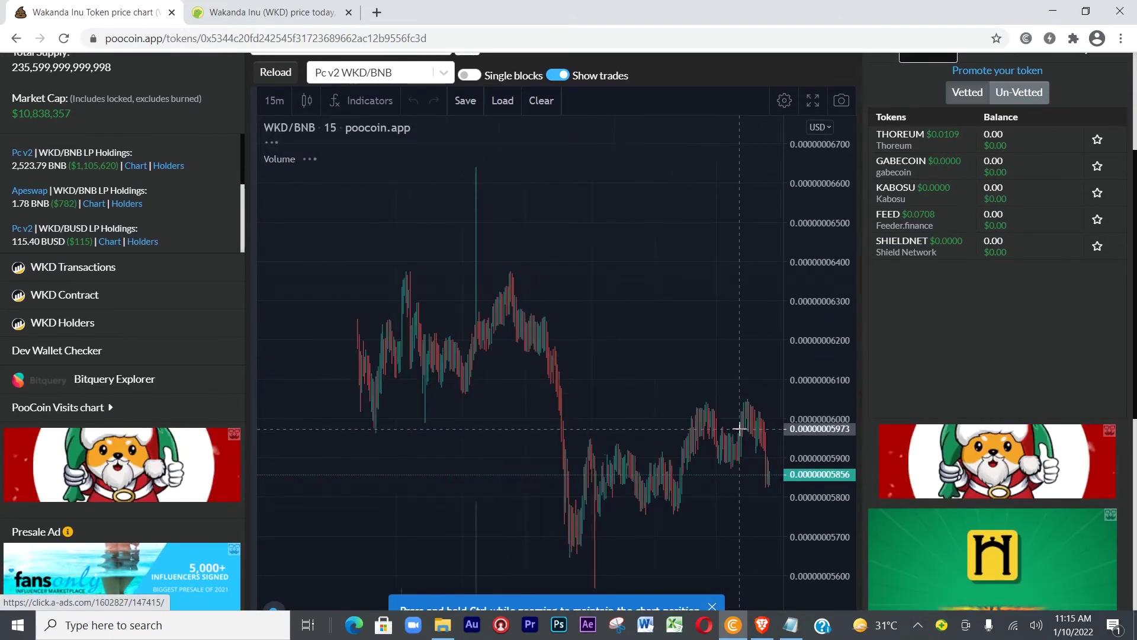
scroll(739, 428, up, 5)
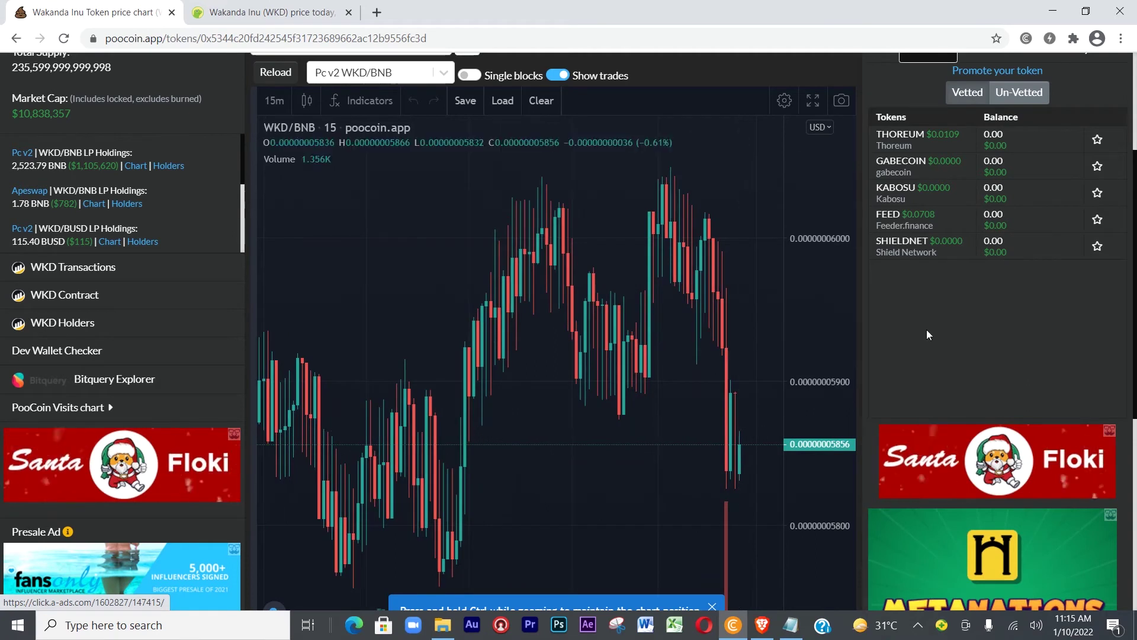
scroll(926, 336, down, 6)
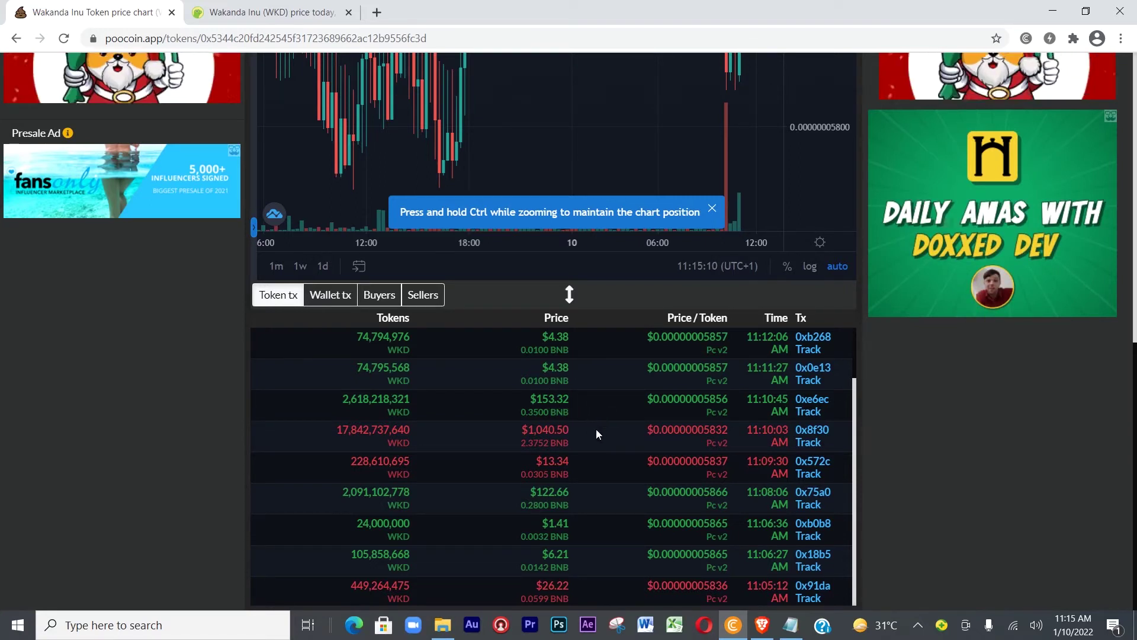
scroll(585, 441, up, 7)
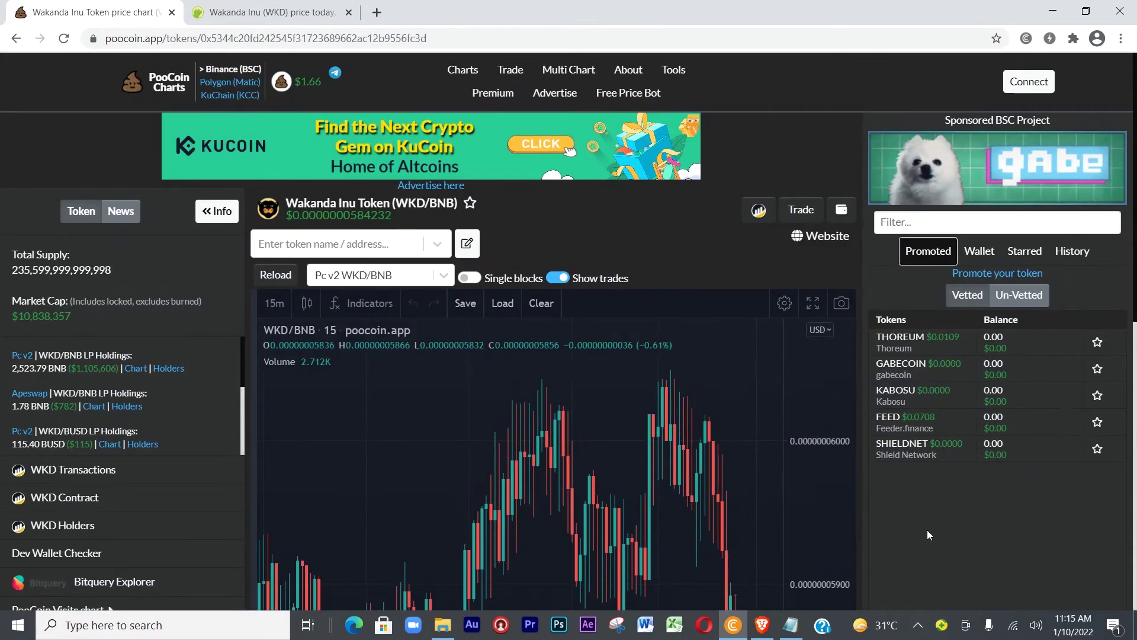
scroll(926, 530, down, 1)
scroll(926, 530, up, 1)
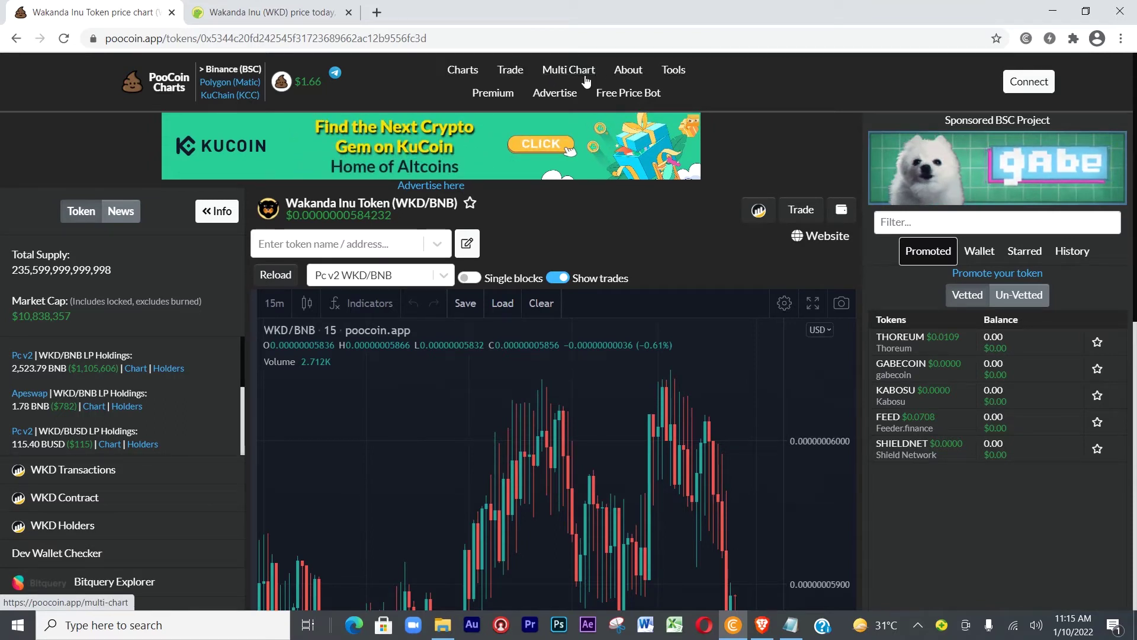
Step: Open PooCoin's swap page with Pancake v2 as the exchange and show the browser extensions list
click(510, 71)
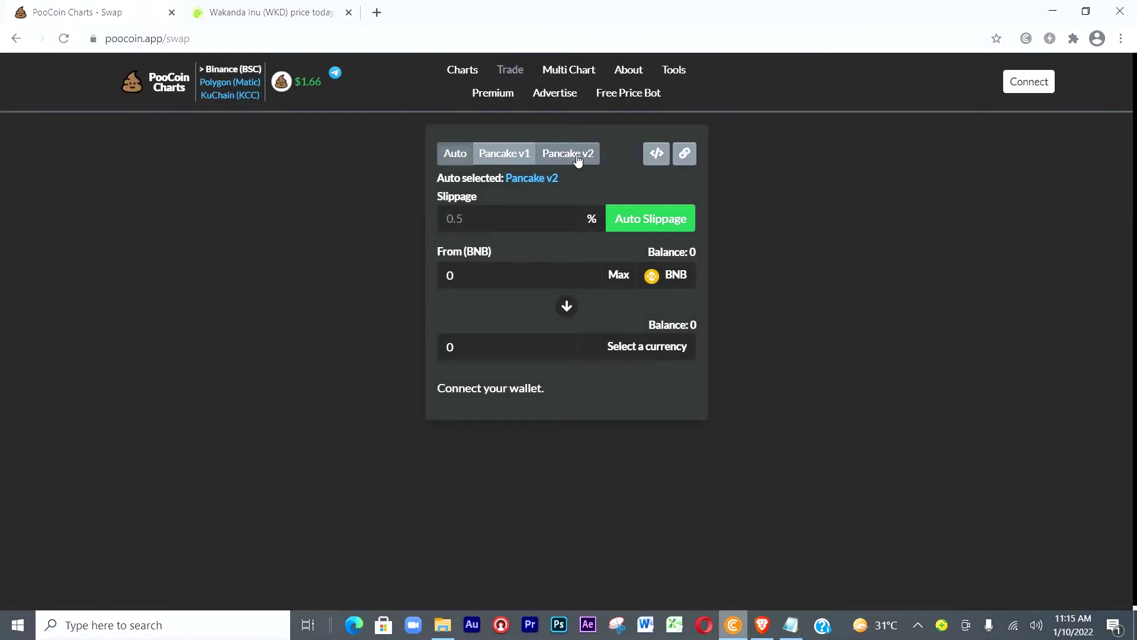
click(578, 159)
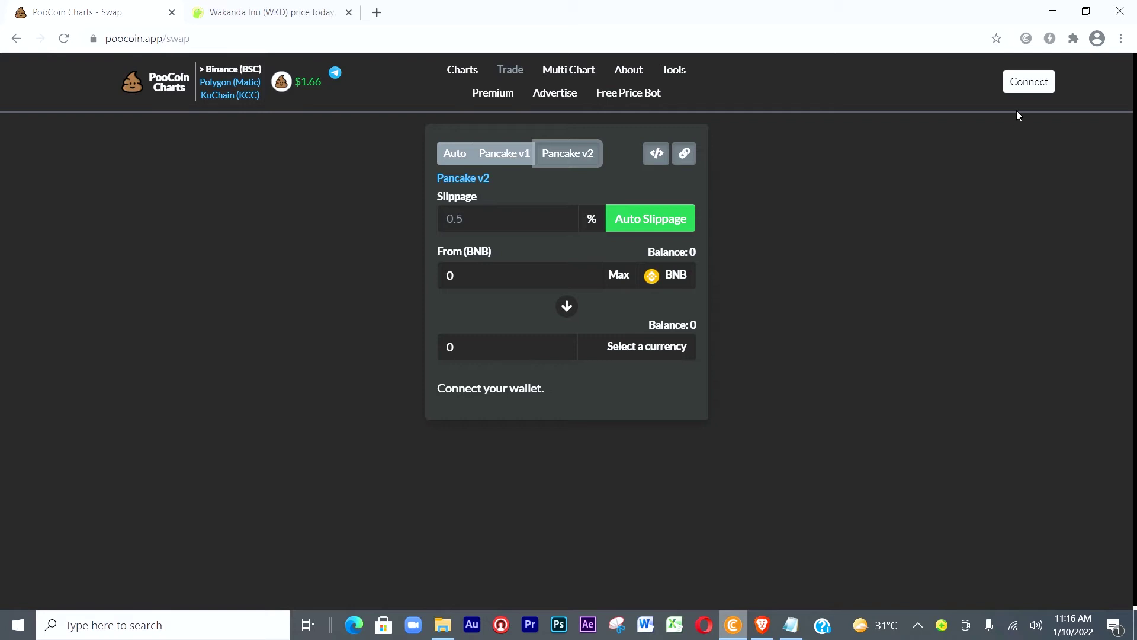
click(1073, 39)
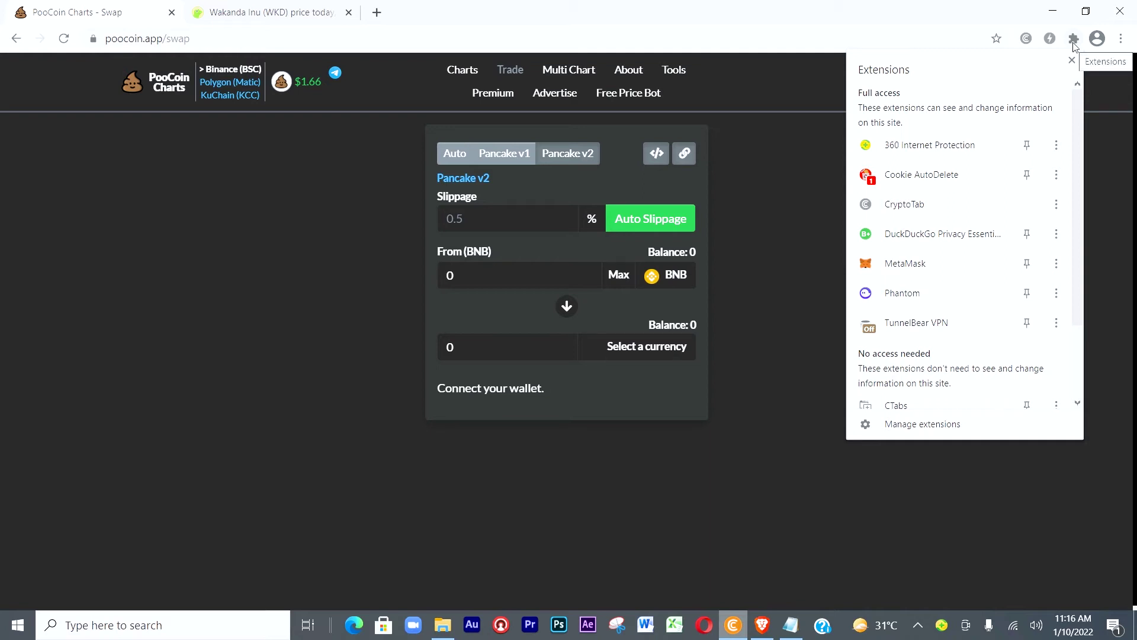
Step: Check the MetaMask balance of 0.0119 BNB and 100.271 USDT, then start connecting a wallet on PooCoin
click(918, 266)
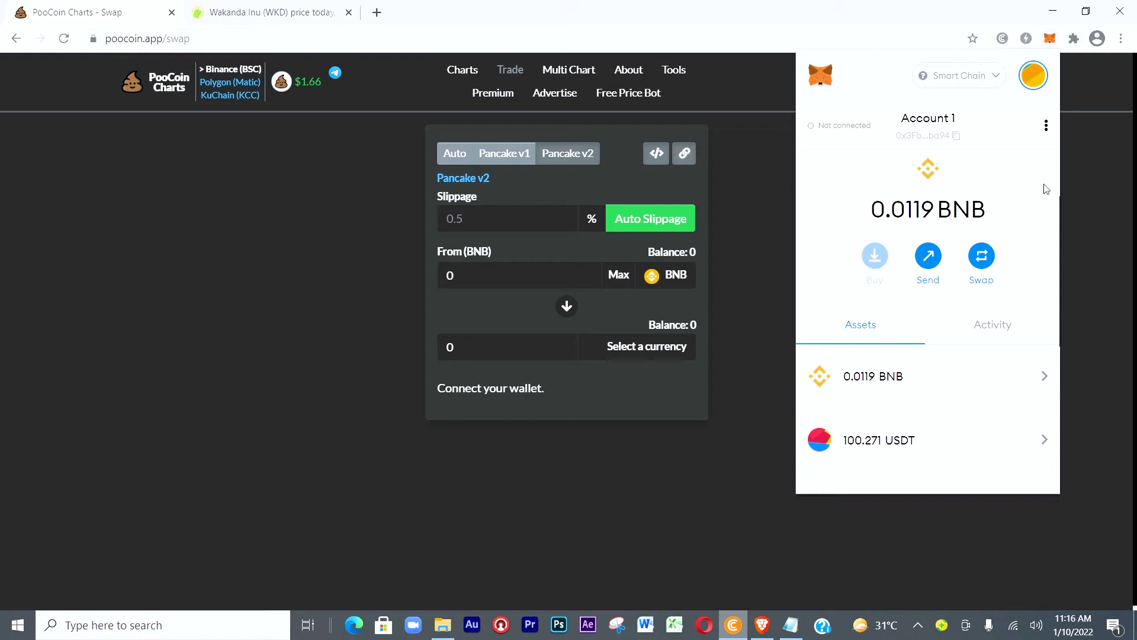
click(1087, 160)
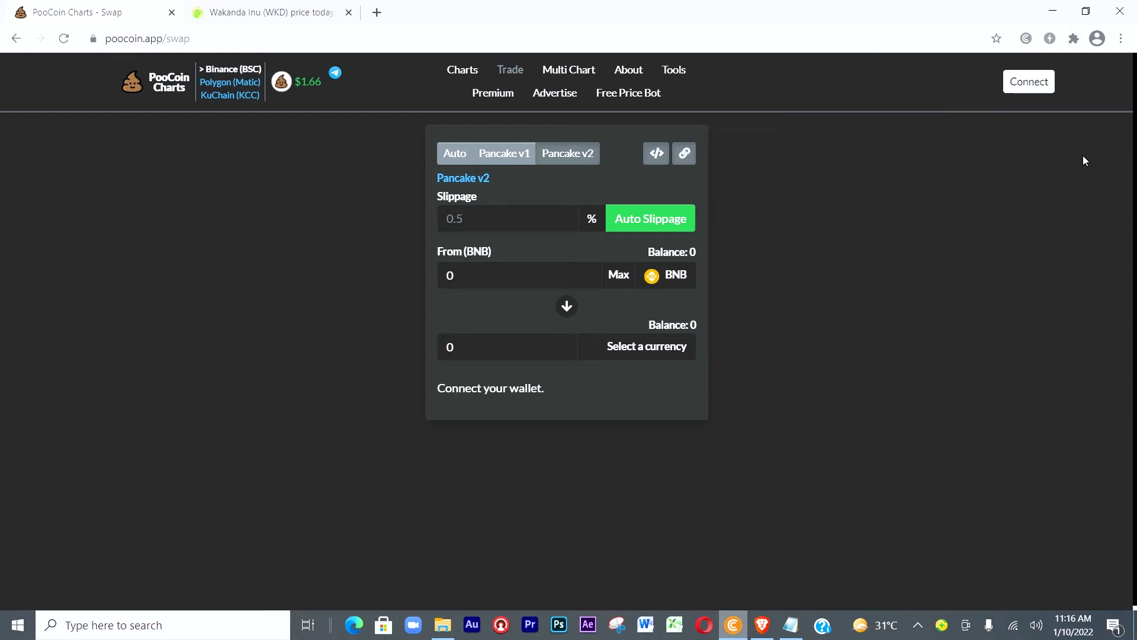
click(1029, 82)
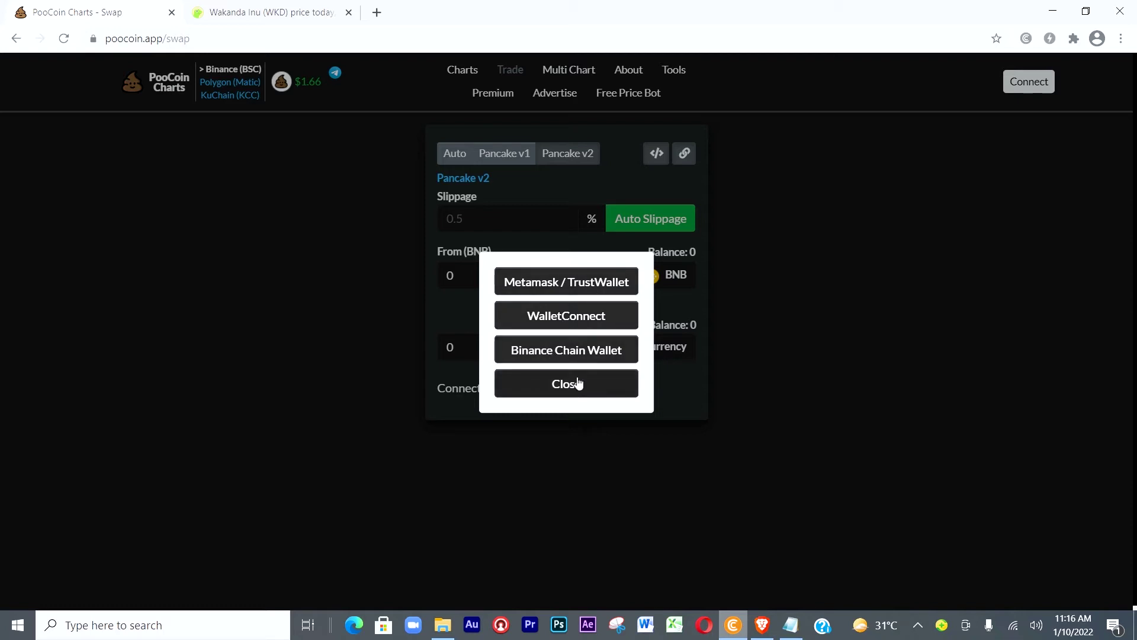
Step: Connect MetaMask to PooCoin's swap page (0.0119147 BNB), open the token picker, and return to CoinGecko
click(562, 288)
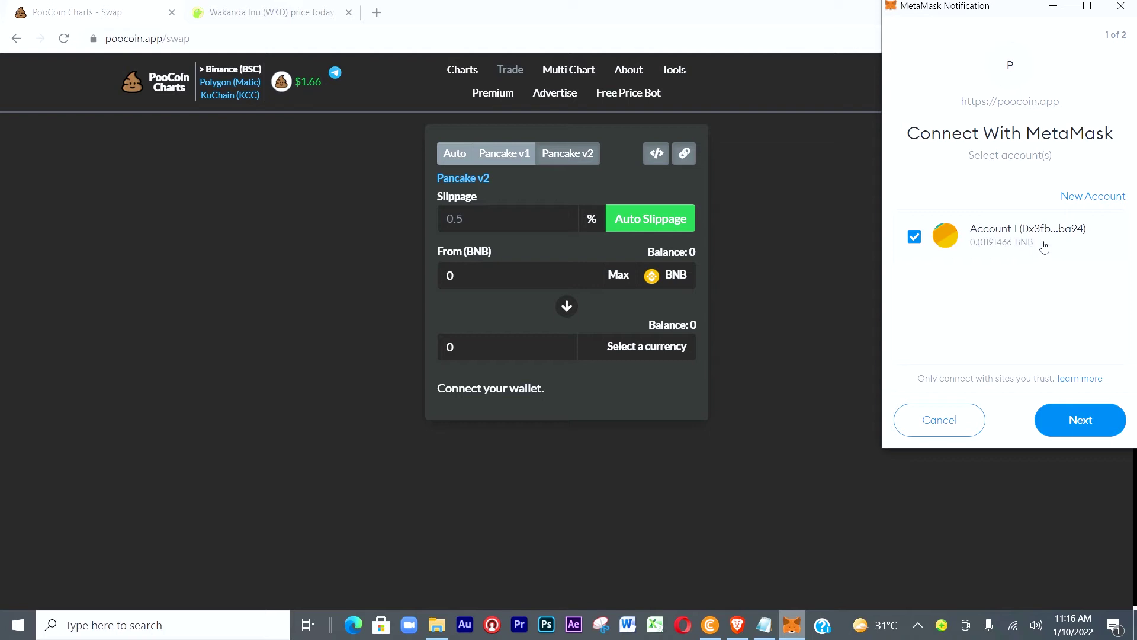
click(1075, 430)
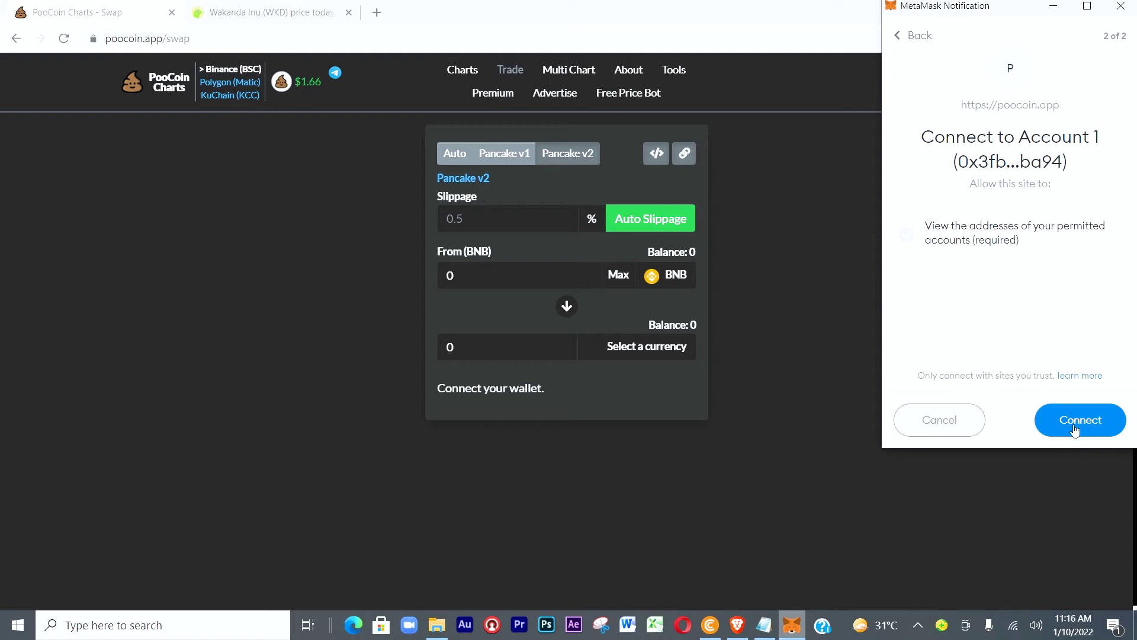
click(1075, 429)
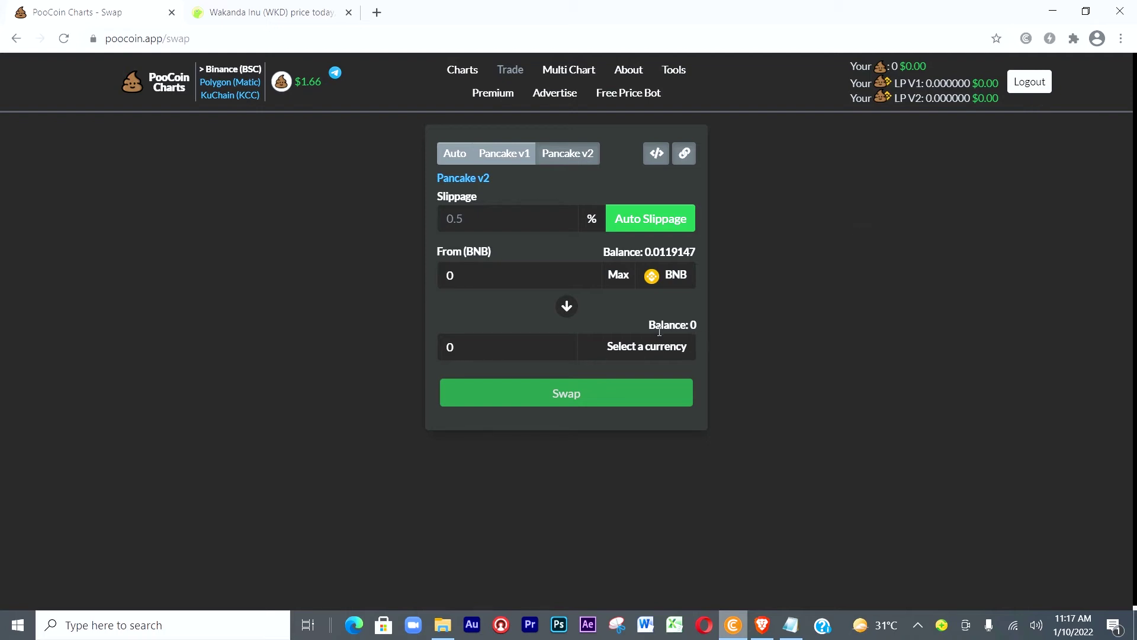
click(632, 354)
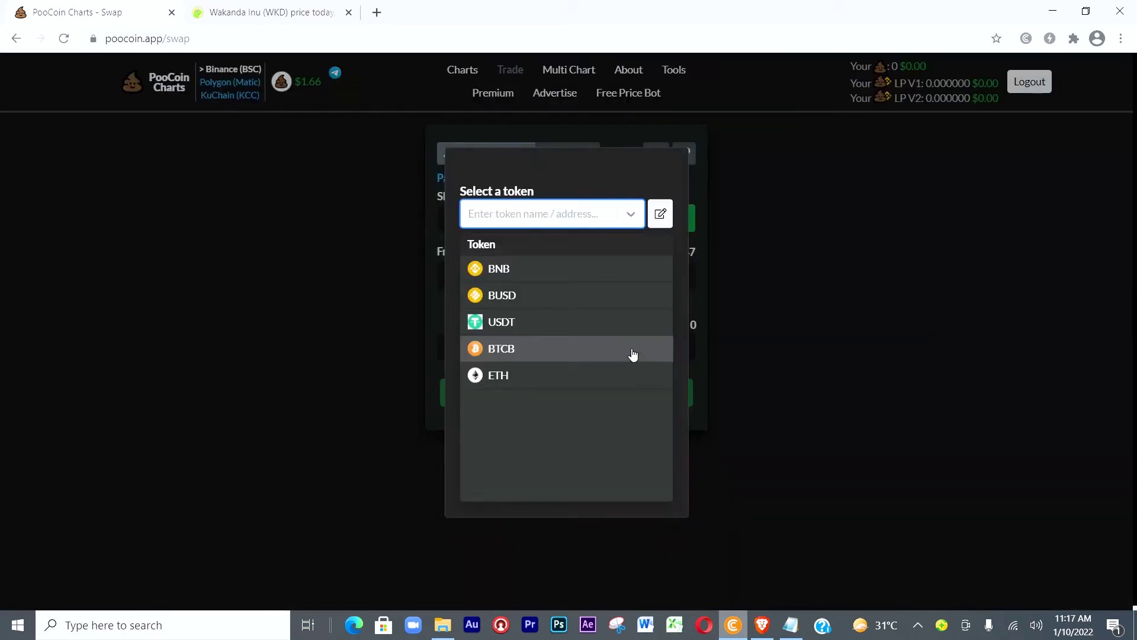
click(275, 12)
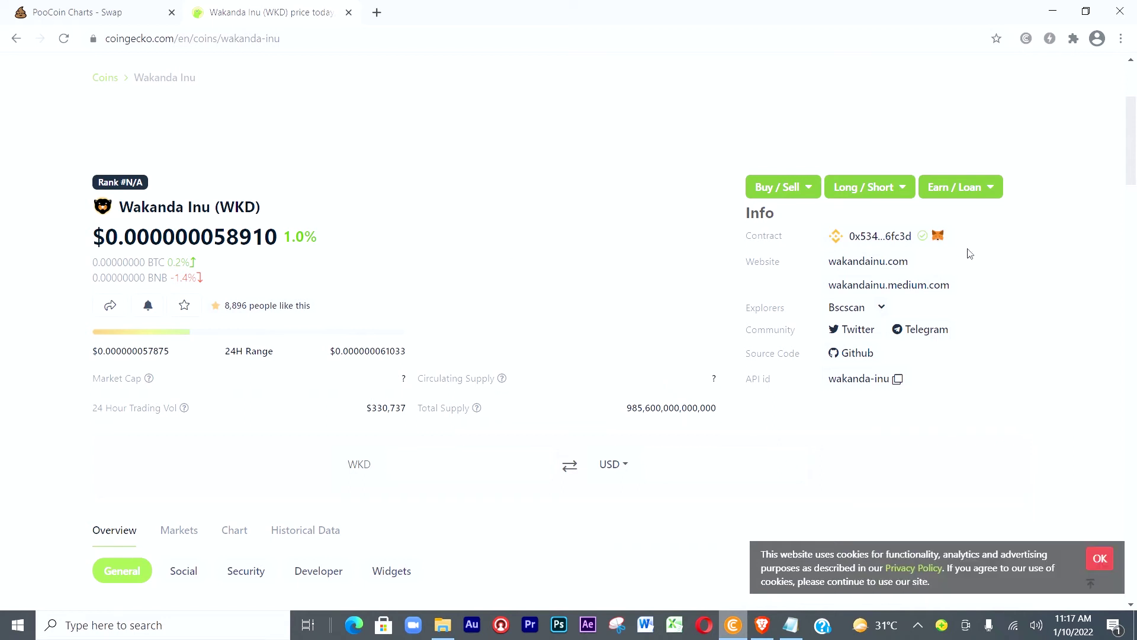
Step: Copy the Wakanda Inu contract address on CoinGecko and go back to PooCoin's token picker
click(923, 237)
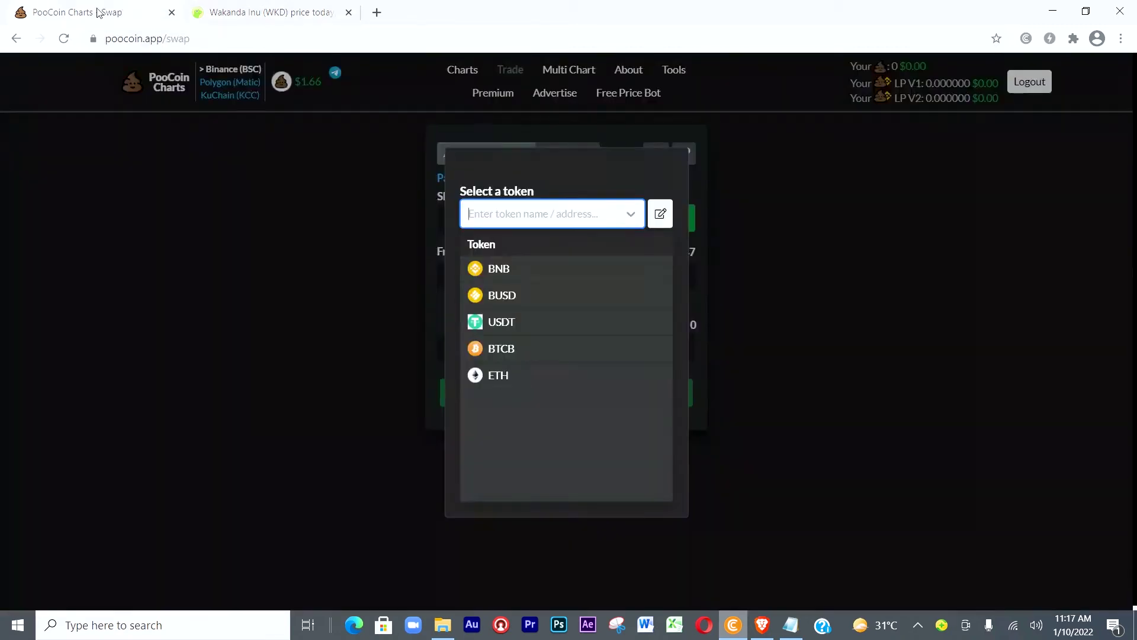
click(99, 12)
Step: Paste the contract address into the token search and set Wakanda Inu Token (WKD) as the receive token
click(524, 221)
key(ctrl+v)
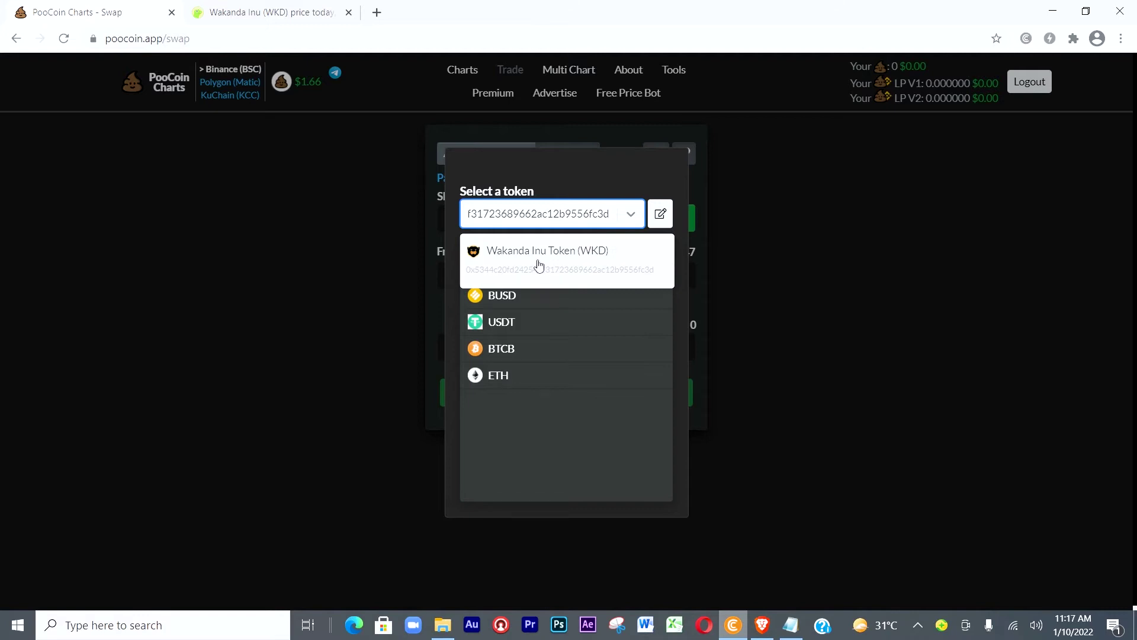
click(538, 260)
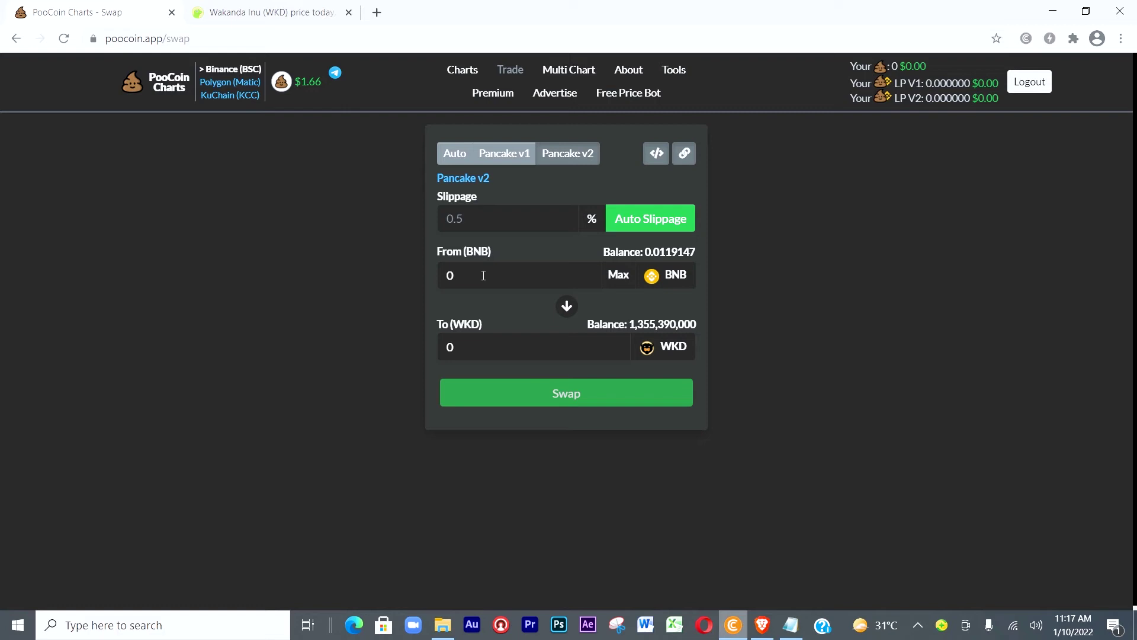
Step: Enter 0.00001 BNB as the pay amount, correcting the mistyped digits along the way
text(1)
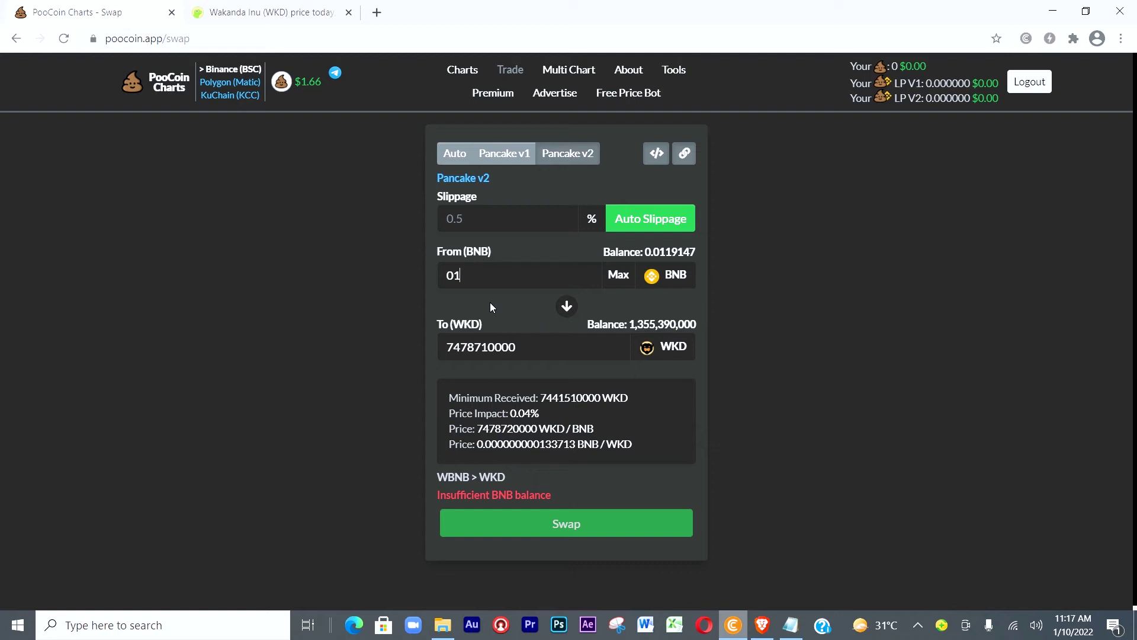
key(BackSpace)
key(BackSpace)
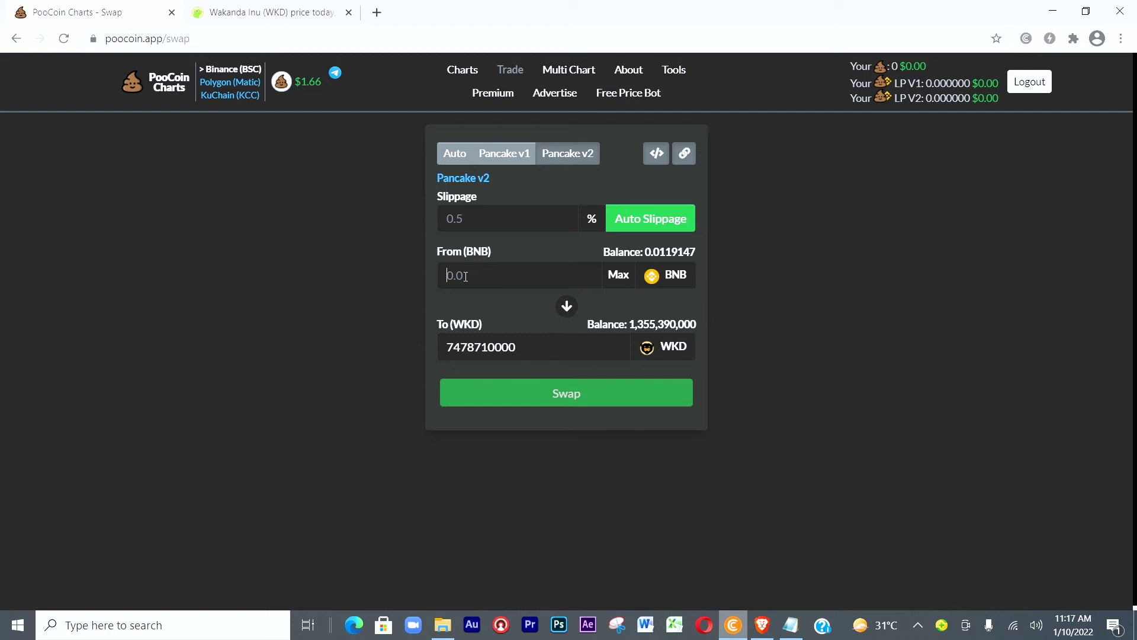
text(0.0001)
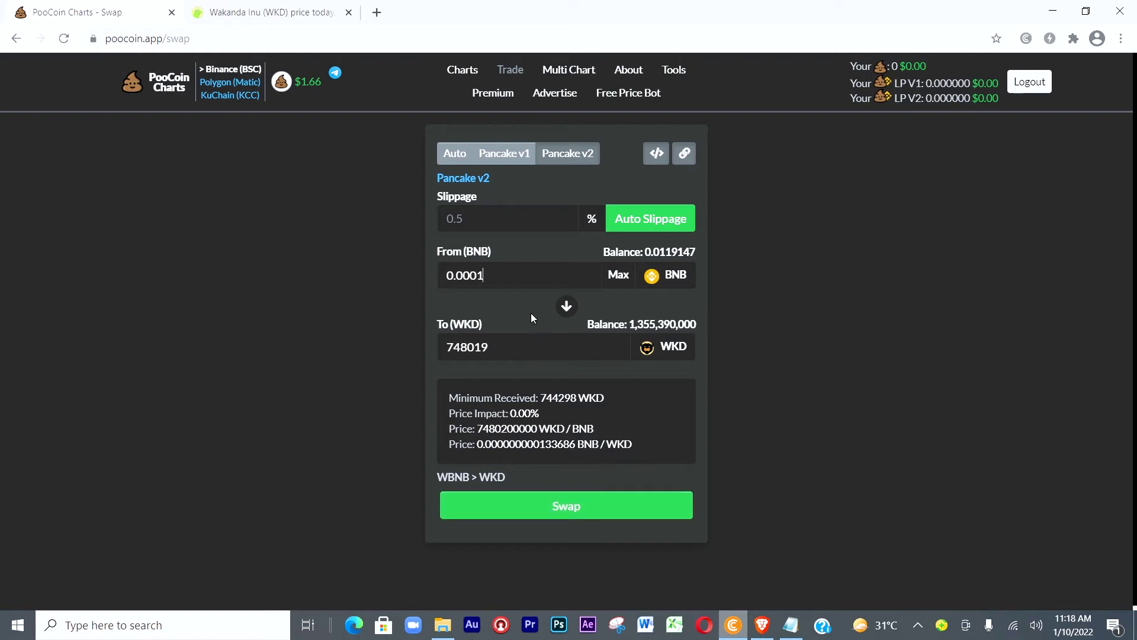
key(BackSpace)
text(0)
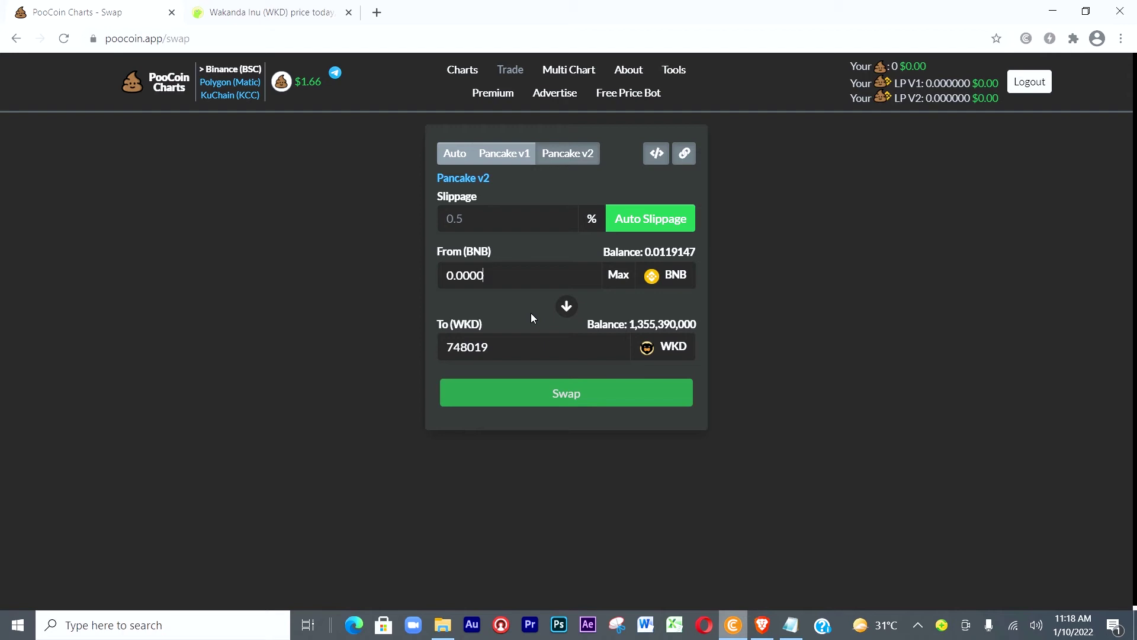
text(1)
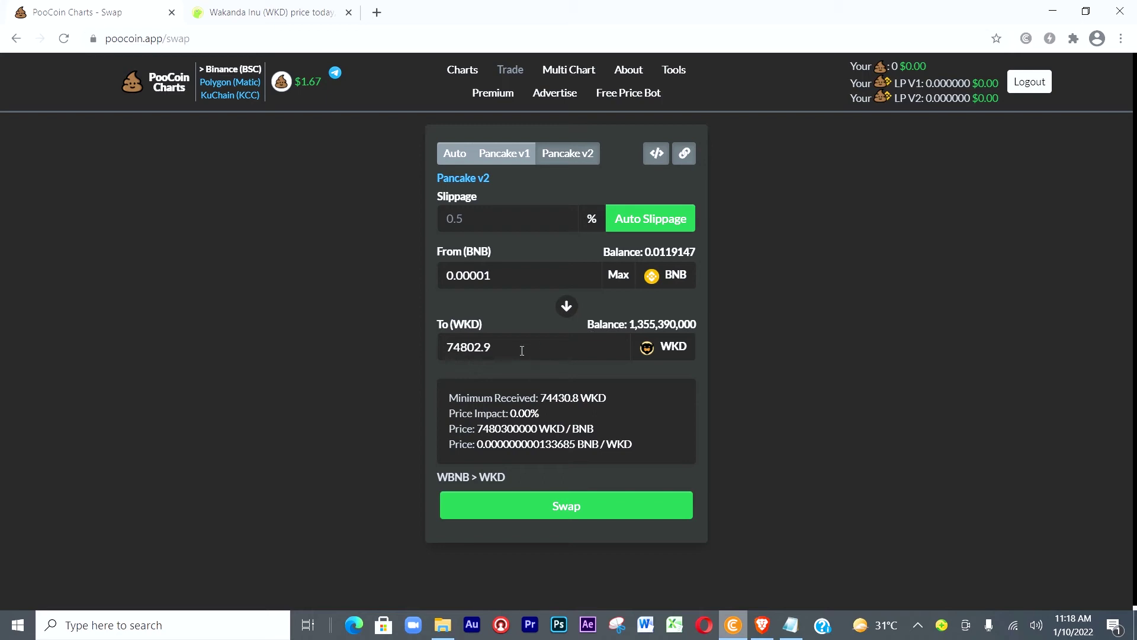
Step: Swap 0.00001 BNB for WKD and confirm the transaction in MetaMask
click(557, 509)
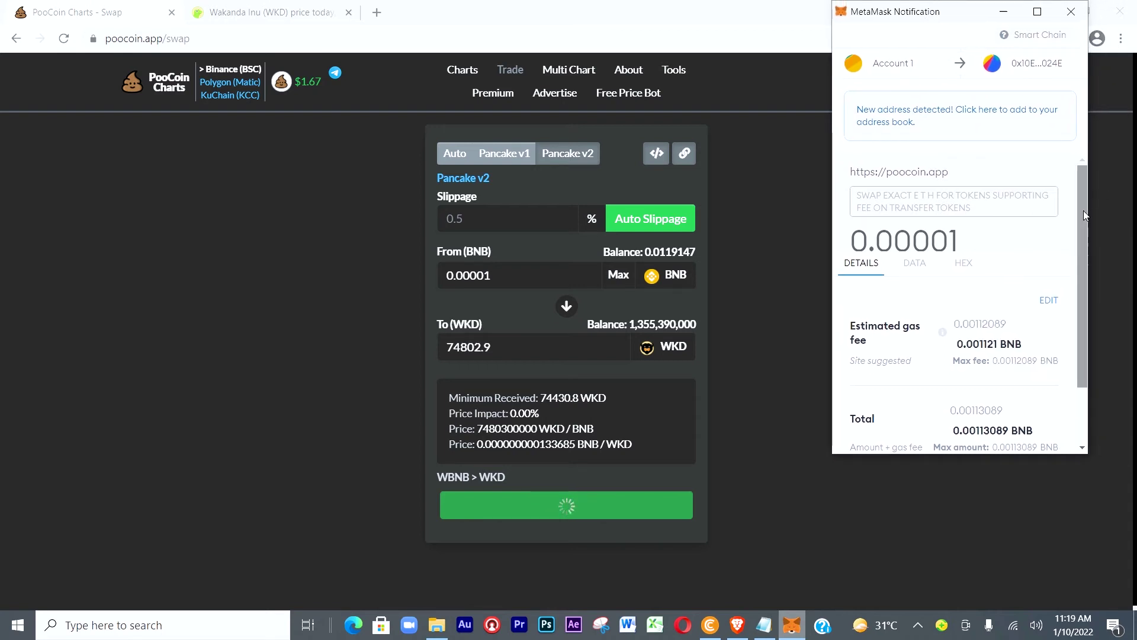
drag(1082, 211, 1086, 277)
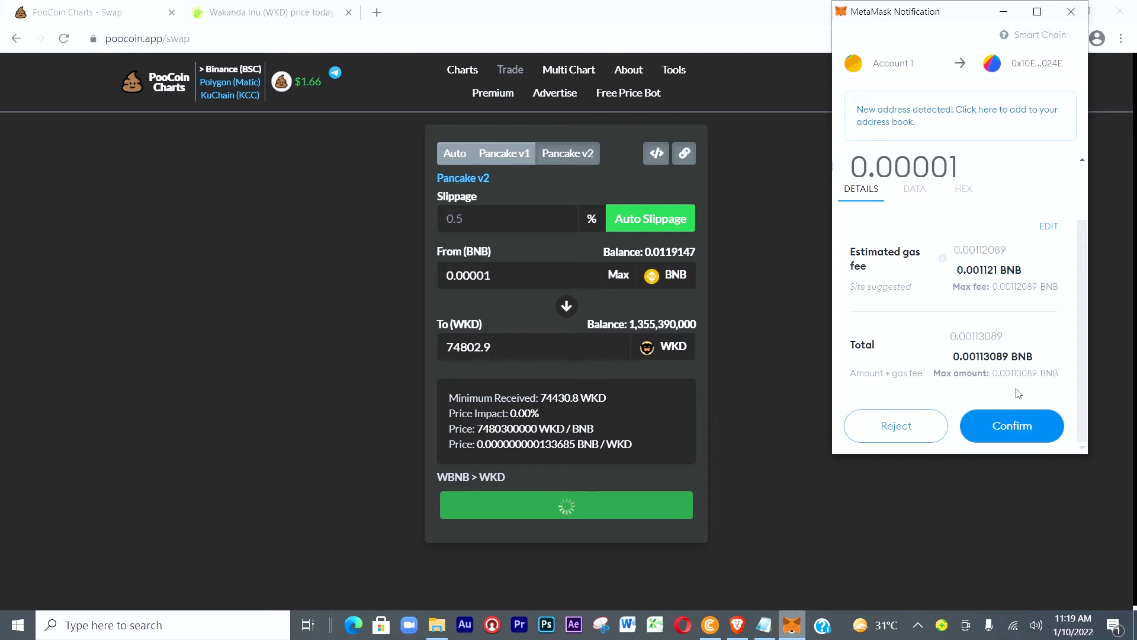
click(1005, 428)
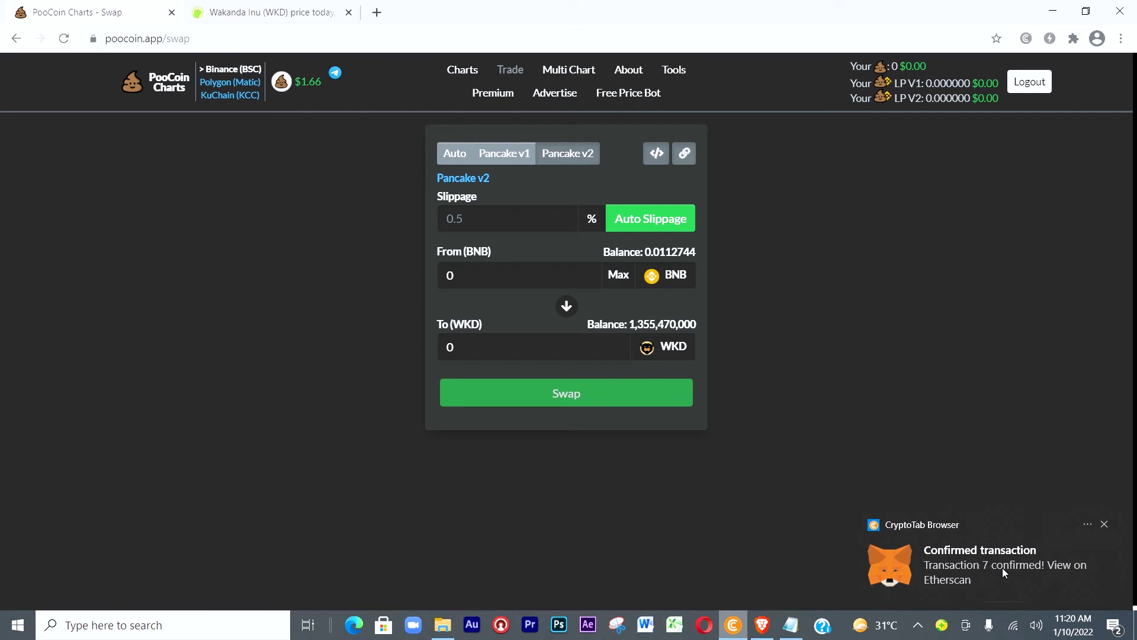
Step: Open the confirmed swap on BscScan, showing Success: 74,802.957829244 WKD for 0.00001 WBNB
click(1003, 567)
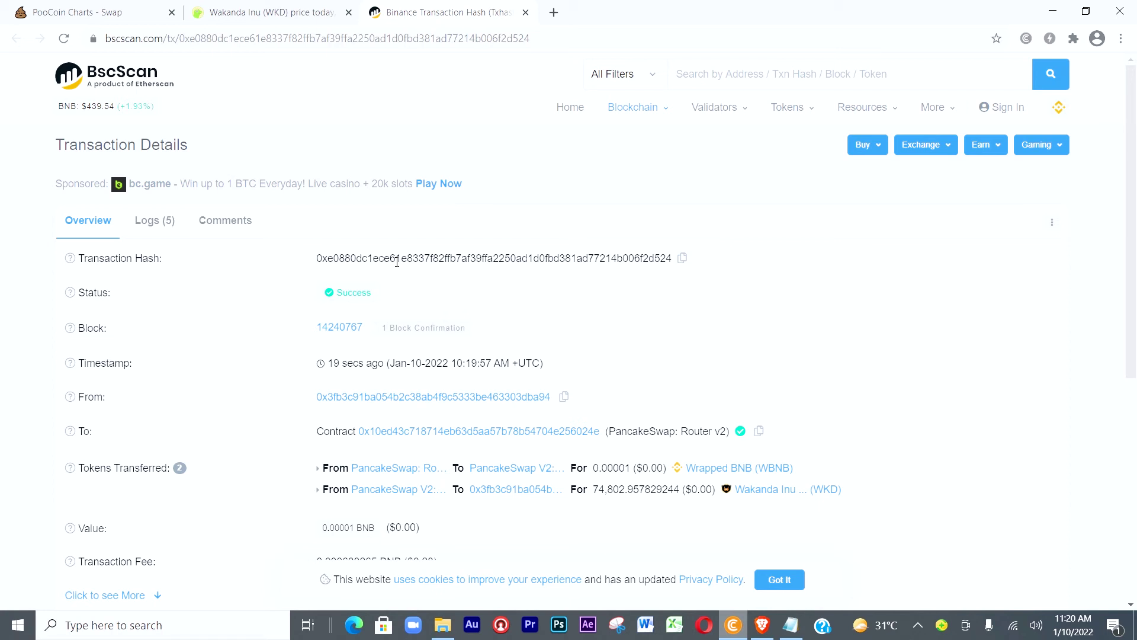
Step: Switch from BscScan to the CoinGecko WKD tab, then return to the PooCoin swap page
mouse_move(347, 284)
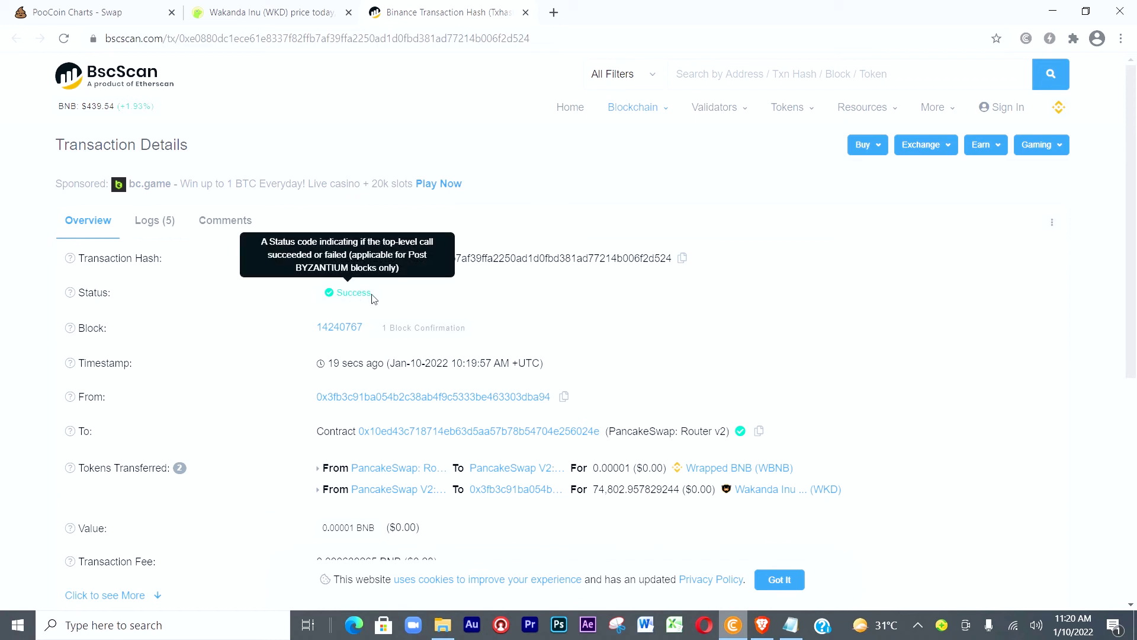
click(226, 12)
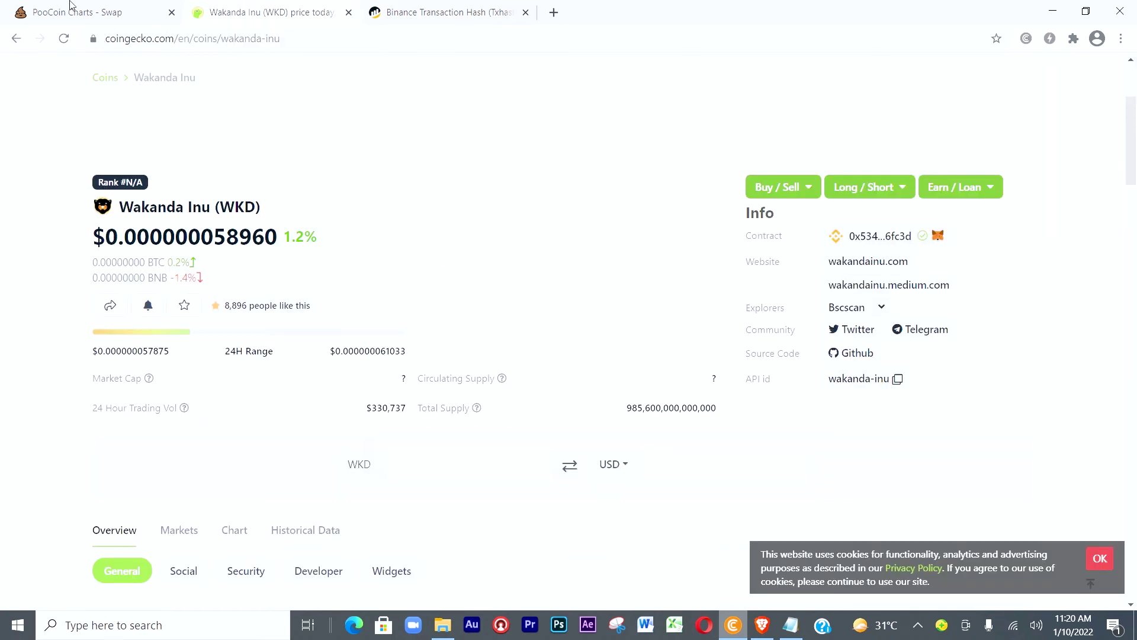
click(47, 5)
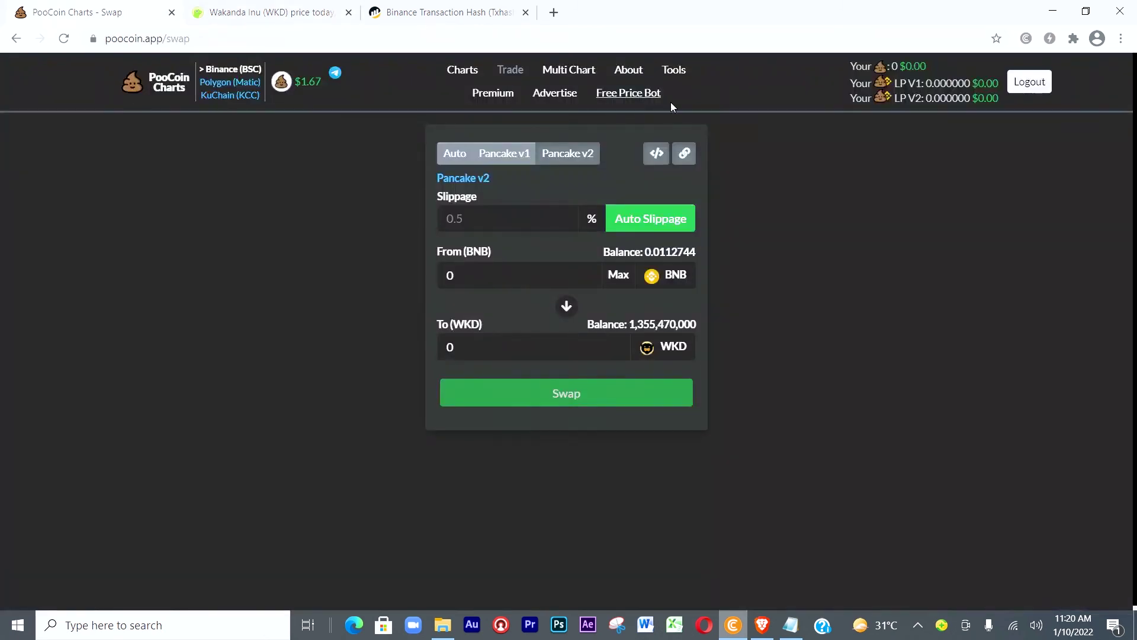
Step: Open MetaMask from the extensions menu and view the latest swap transaction's details
click(1073, 38)
click(926, 264)
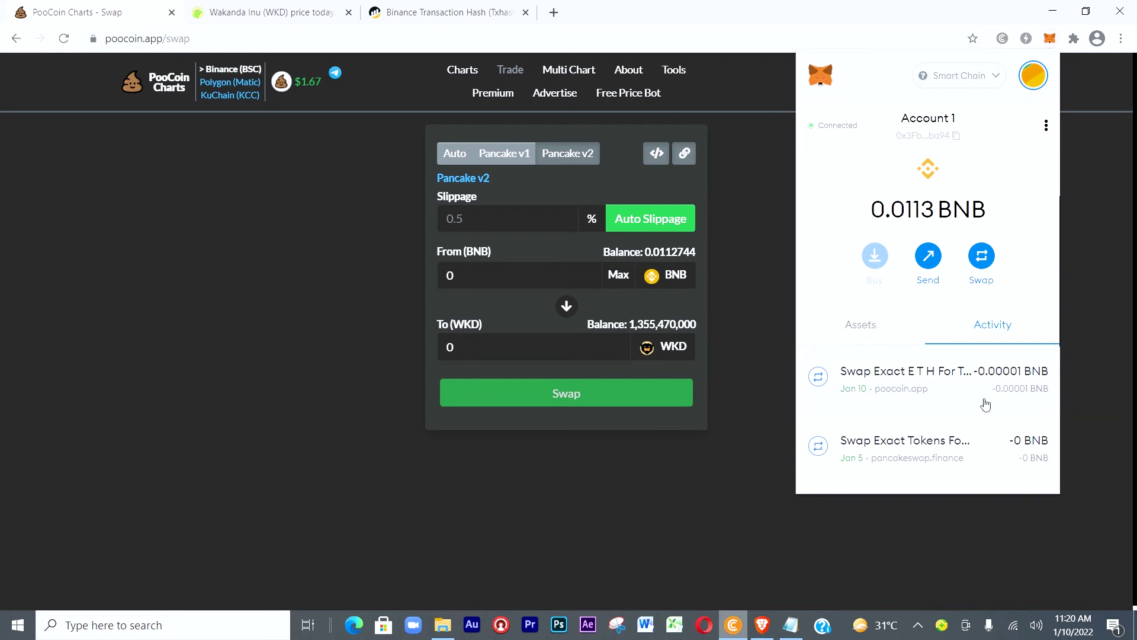
click(946, 390)
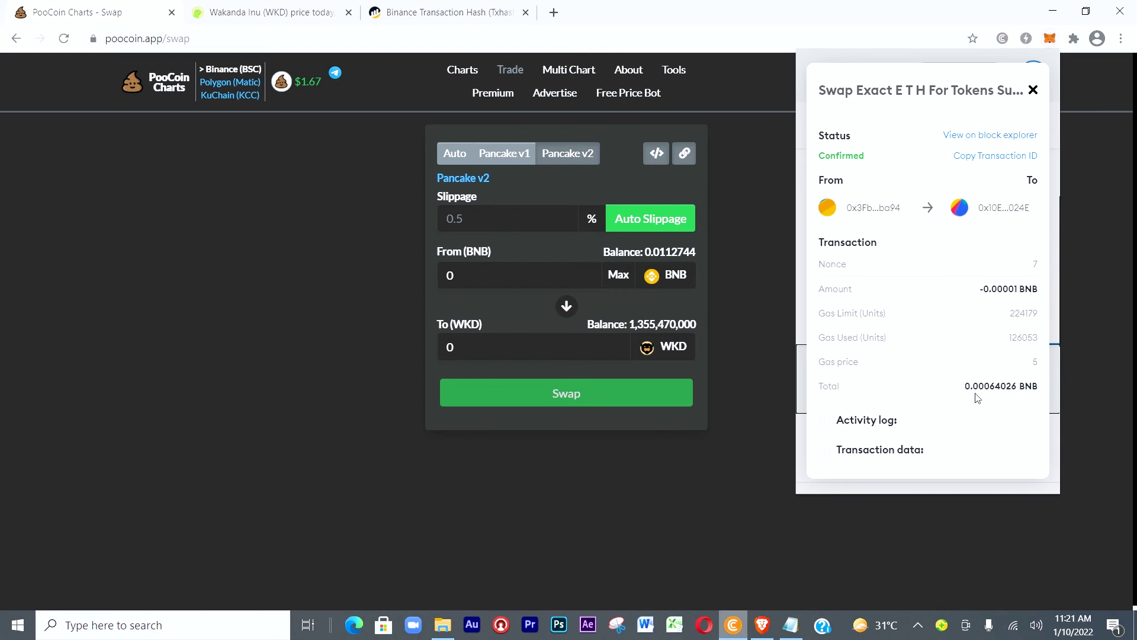
Step: Check the wallet's token balances, then reopen the confirmed Swap Exact ETH For Tokens entry (0.00064026 BNB total)
click(1032, 91)
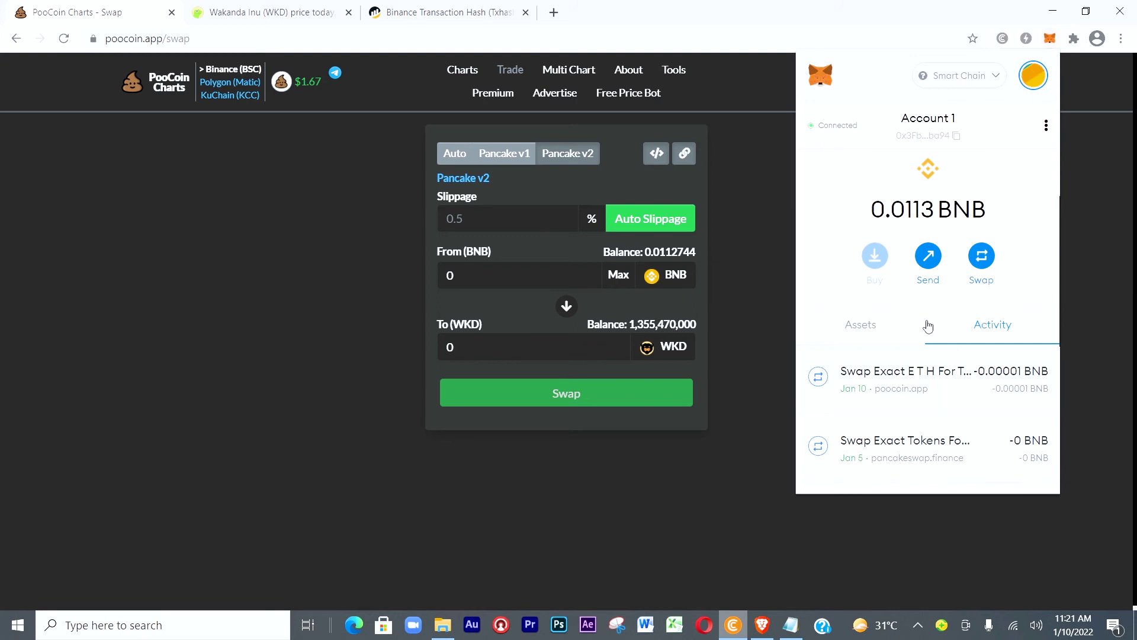
click(878, 330)
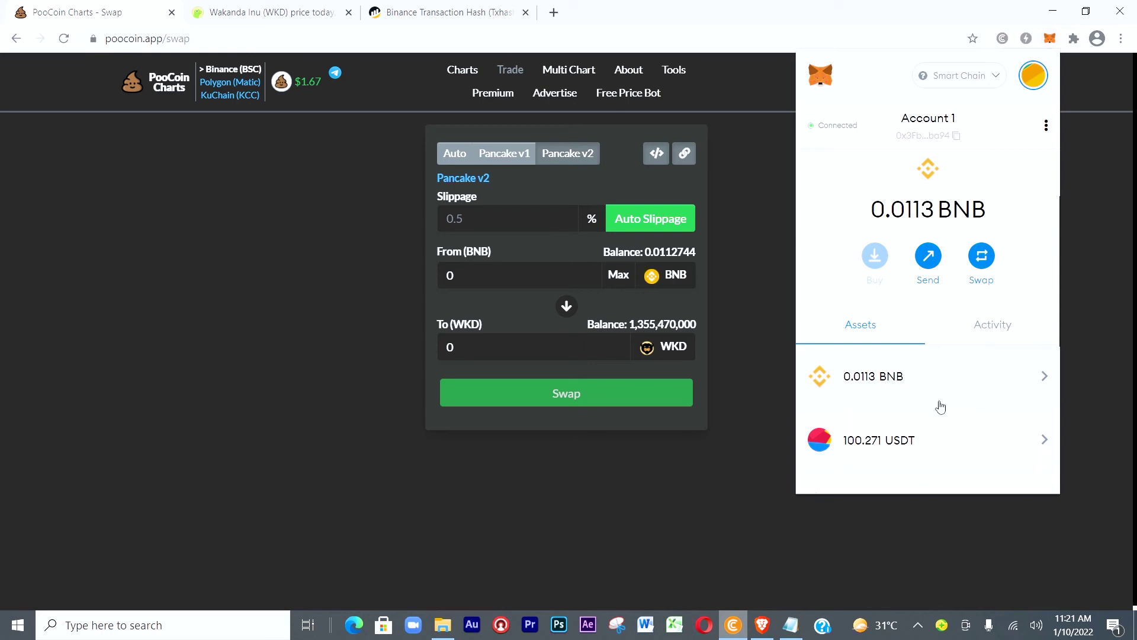
scroll(940, 407, down, 3)
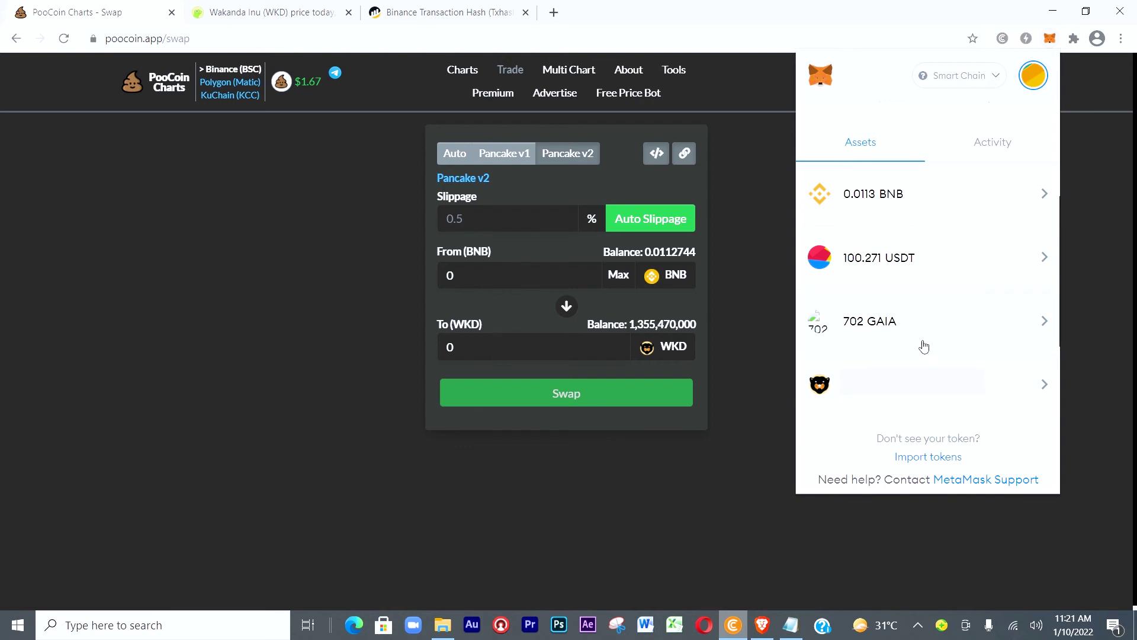
scroll(922, 348, up, 3)
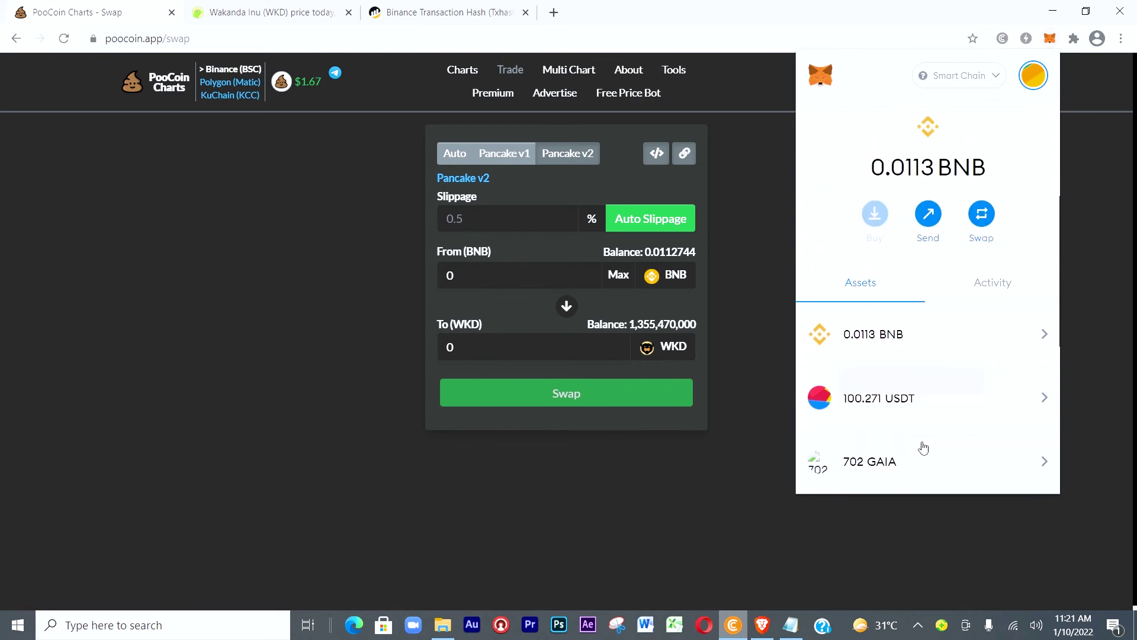
scroll(923, 448, down, 2)
scroll(924, 448, down, 1)
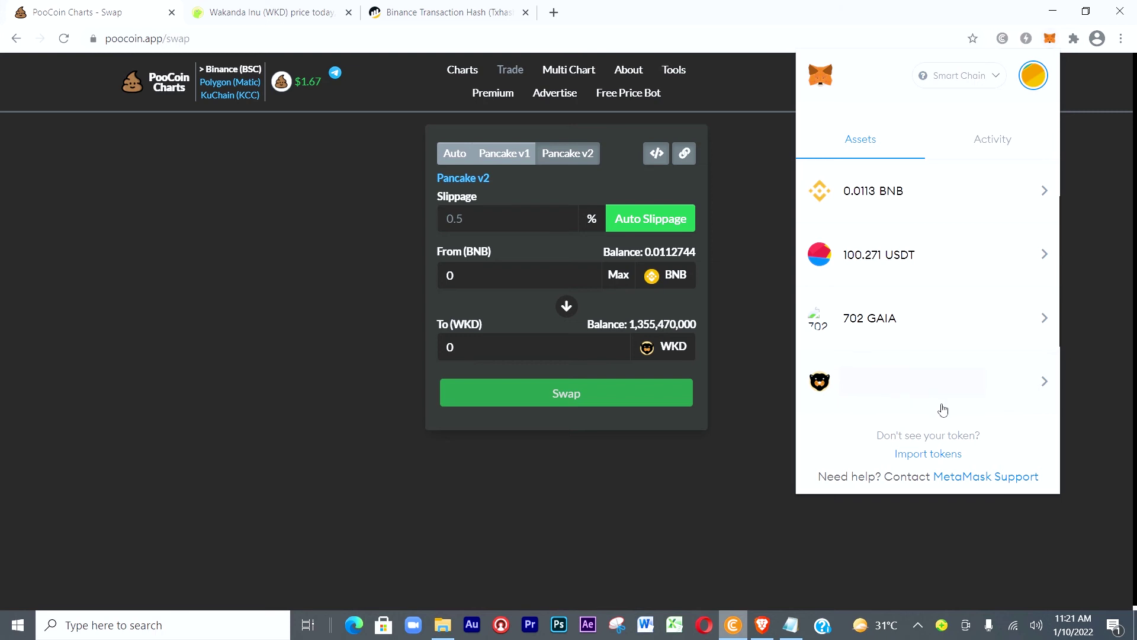
scroll(943, 410, up, 3)
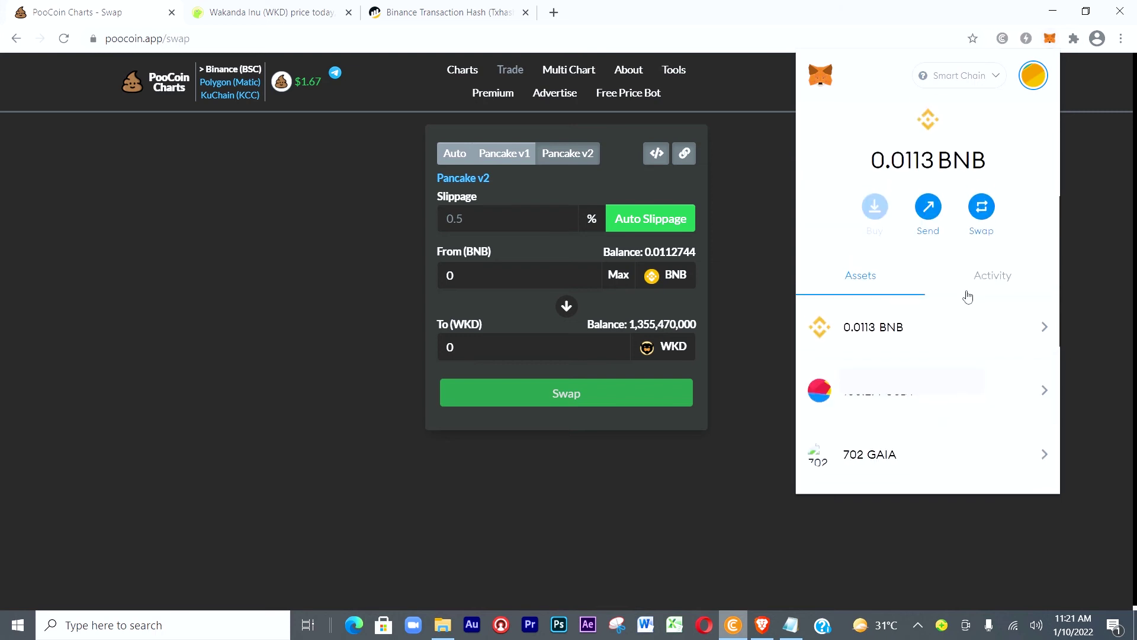
click(998, 281)
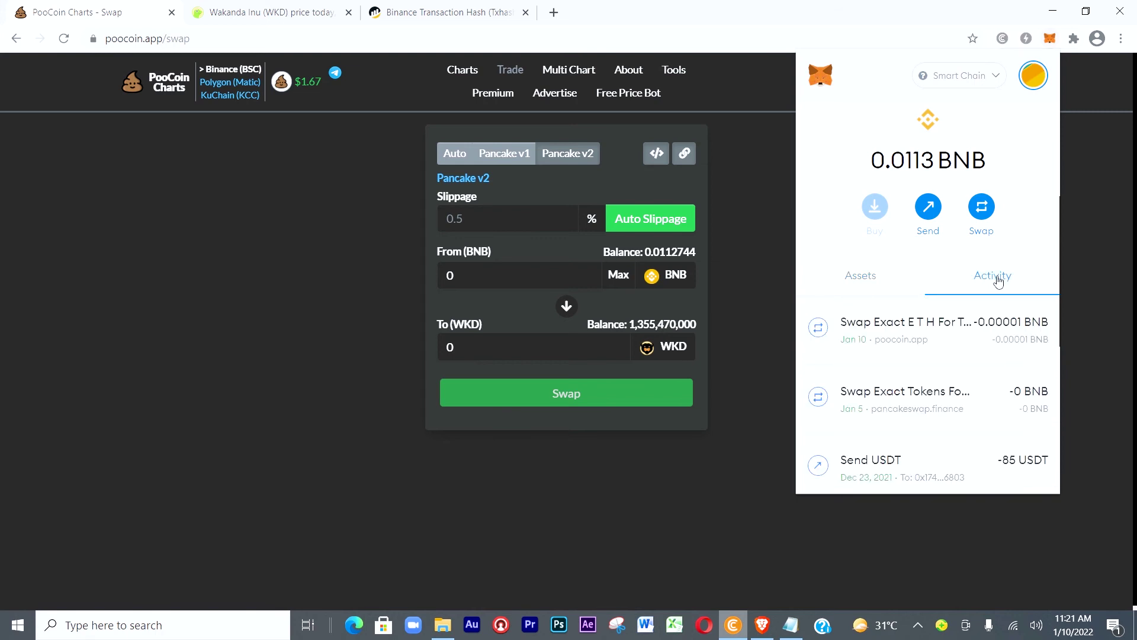
click(934, 330)
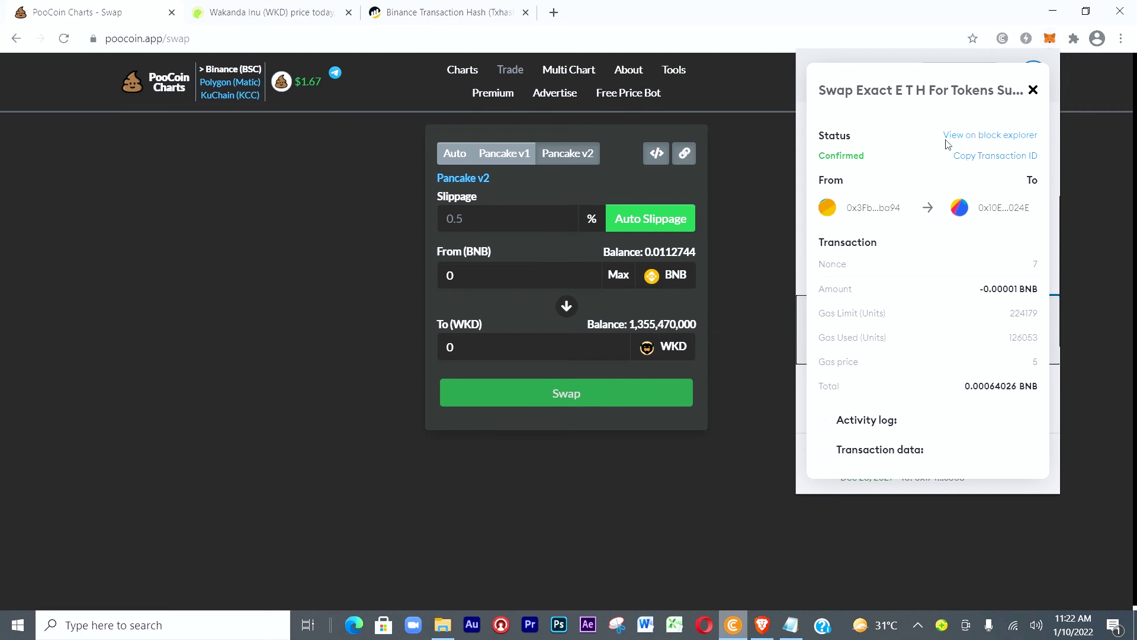
Step: Review the swap on BscScan from MetaMask, then return to PooCoin showing 1,355,470,000 WKD
click(966, 136)
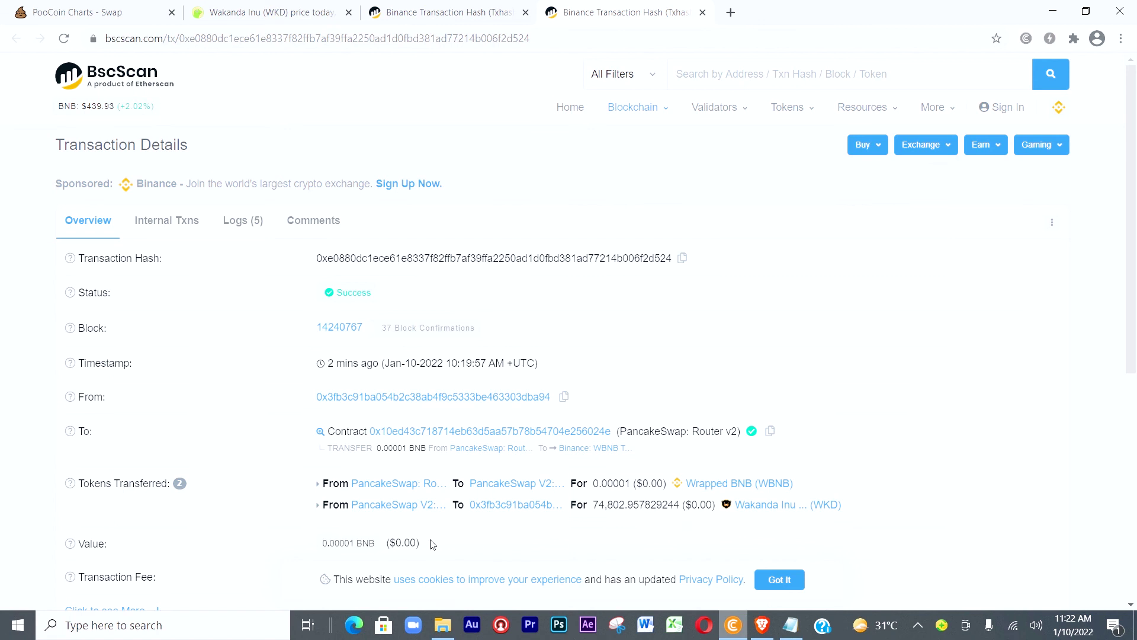
scroll(432, 543, down, 4)
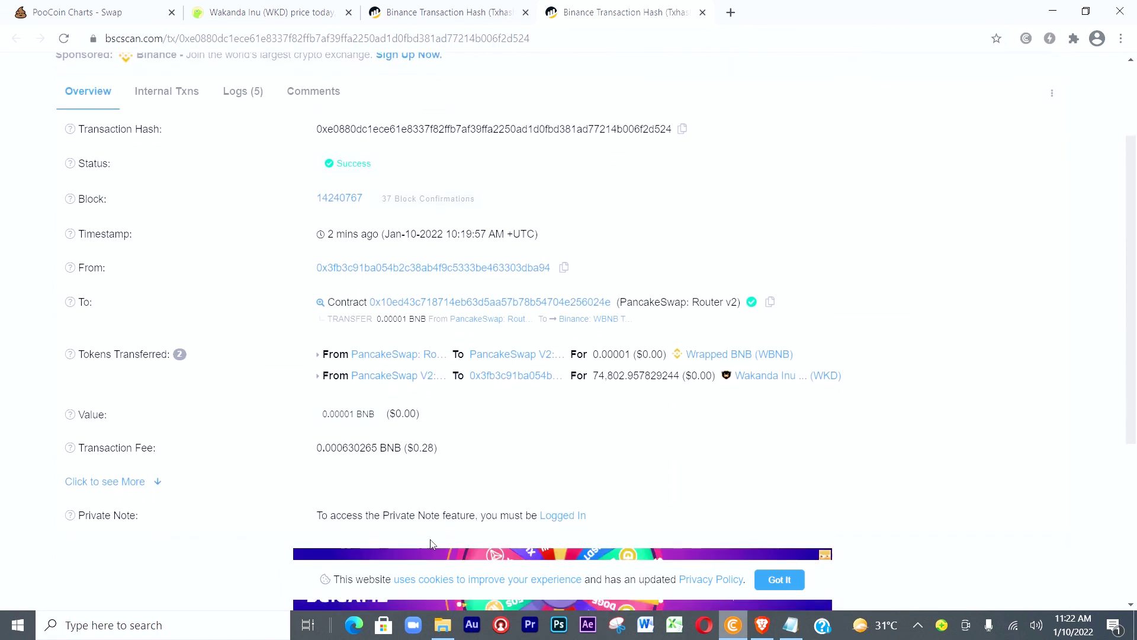
scroll(432, 544, up, 4)
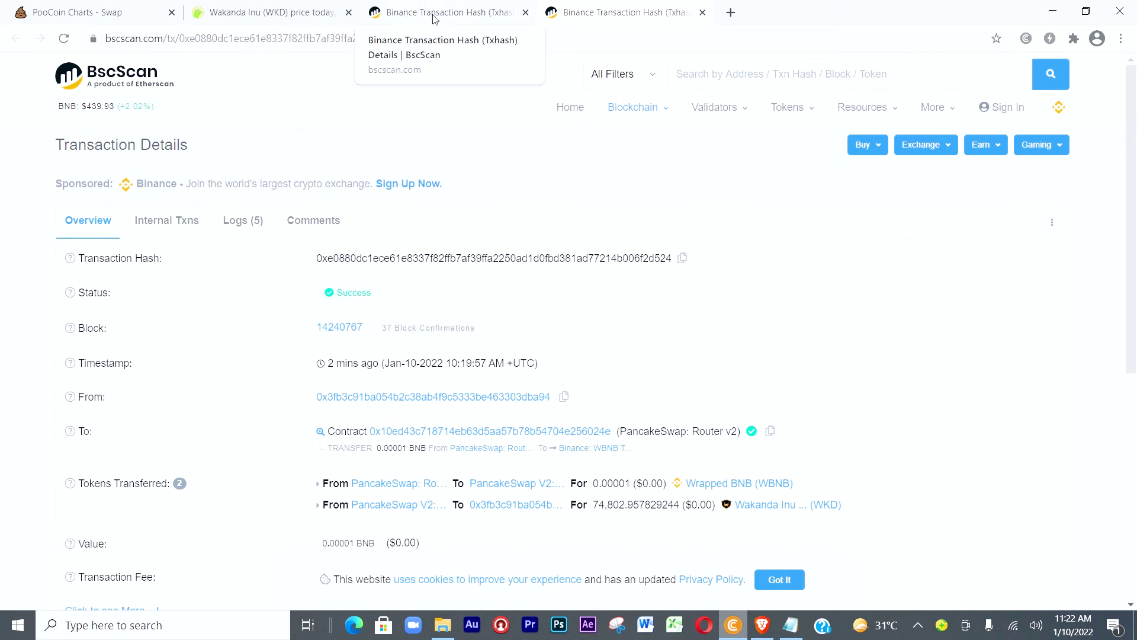
click(54, 16)
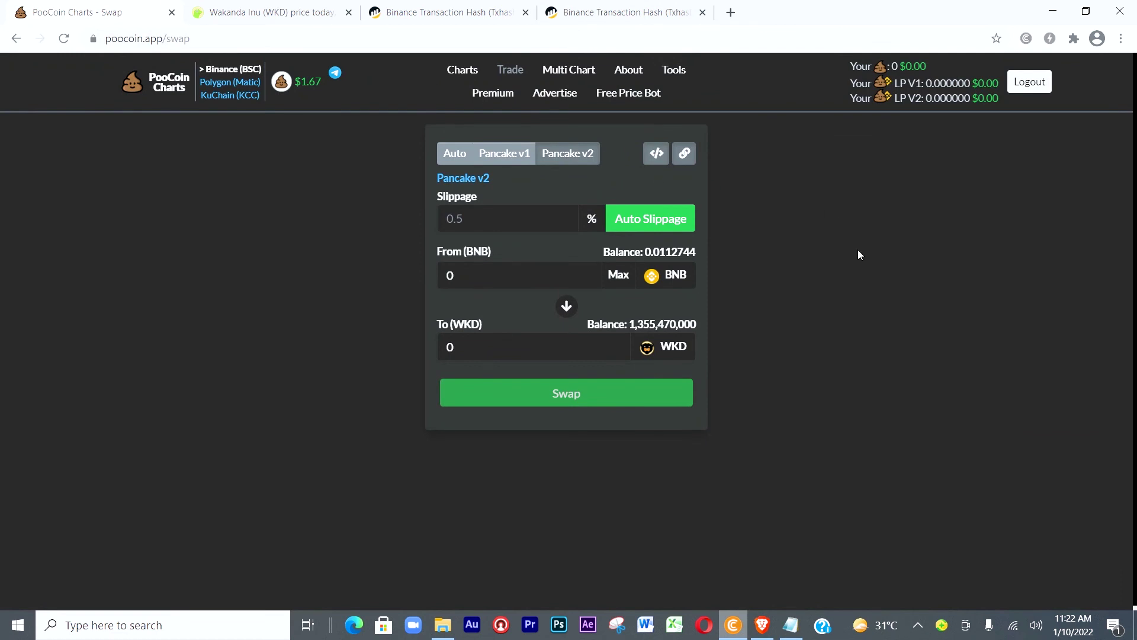